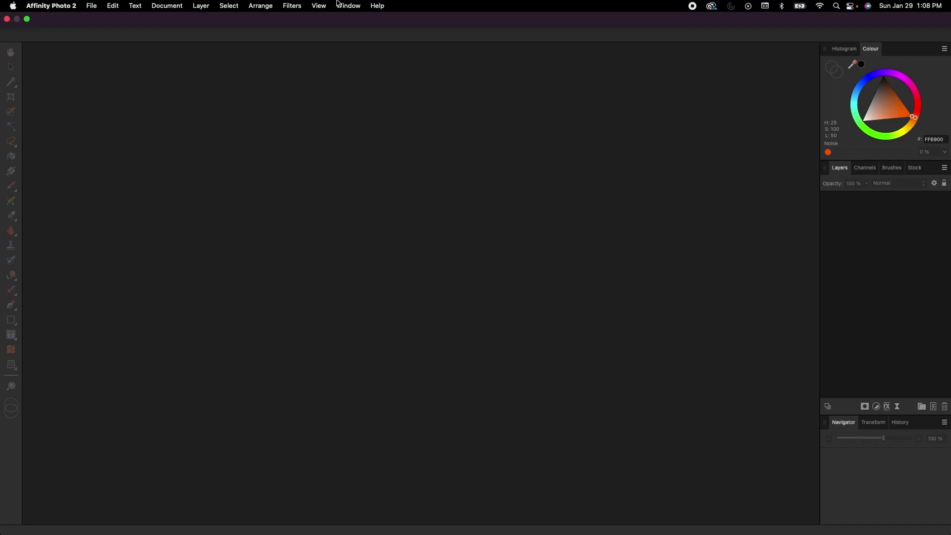
Restore the default studio panel layout with Window > Studio > Reset Studio.
left_click(341, 5)
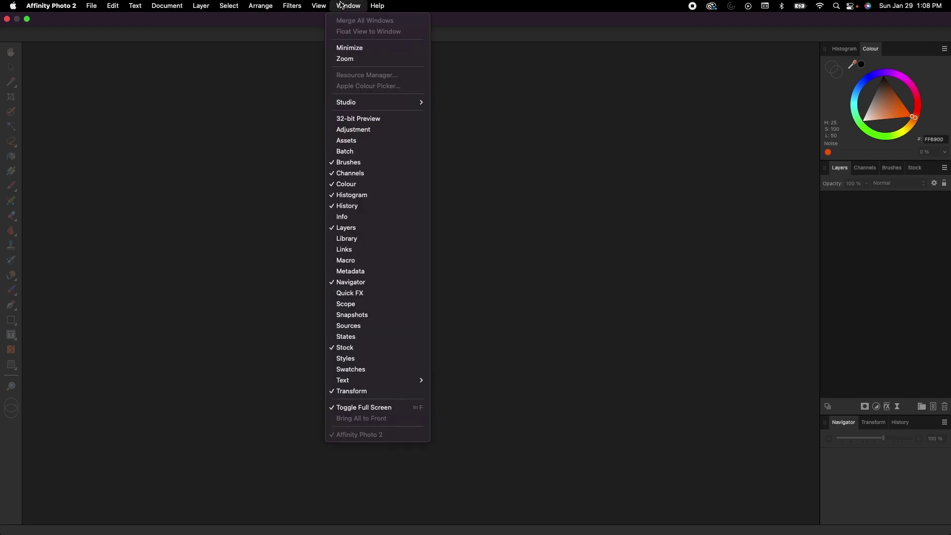
mouse_move(396, 103)
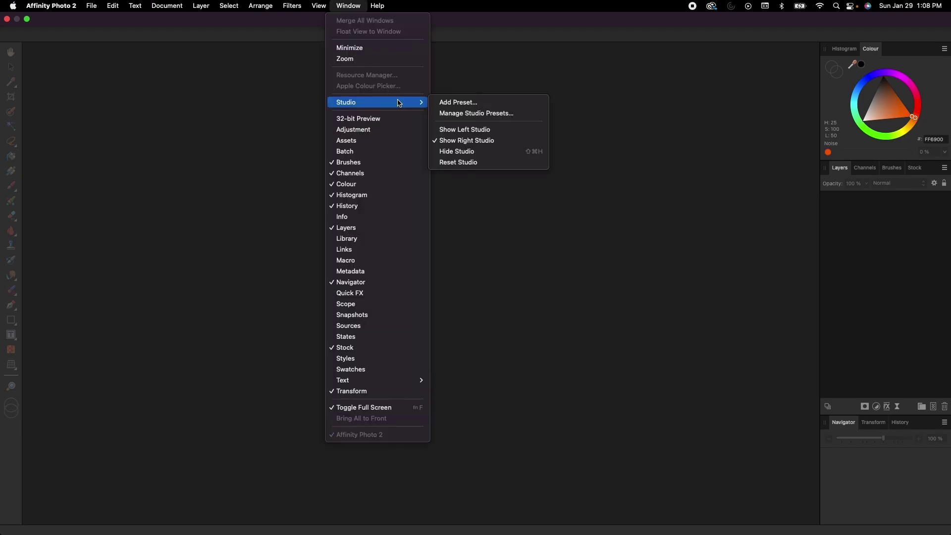
left_click(468, 162)
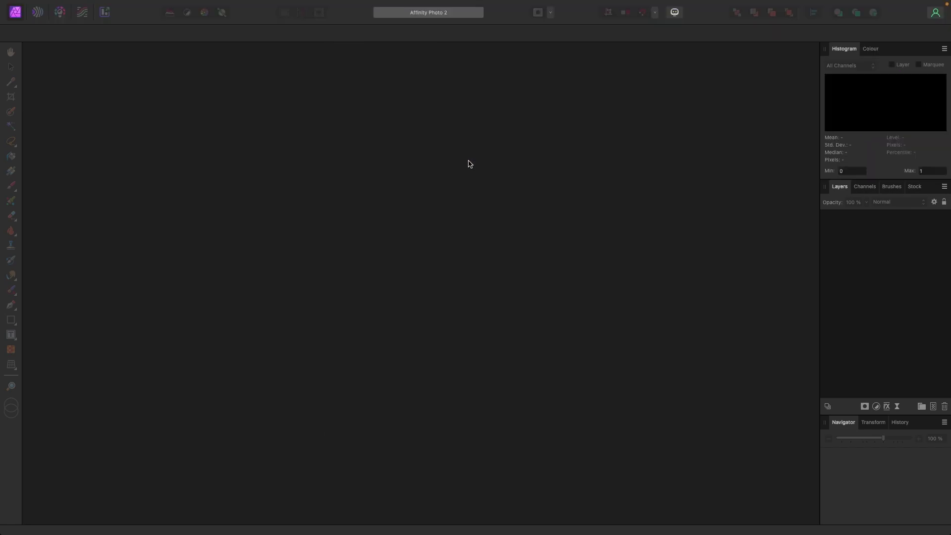
Create a new 1920 × 1080 px document using the FHD 1080p preset.
mouse_move(125, 3)
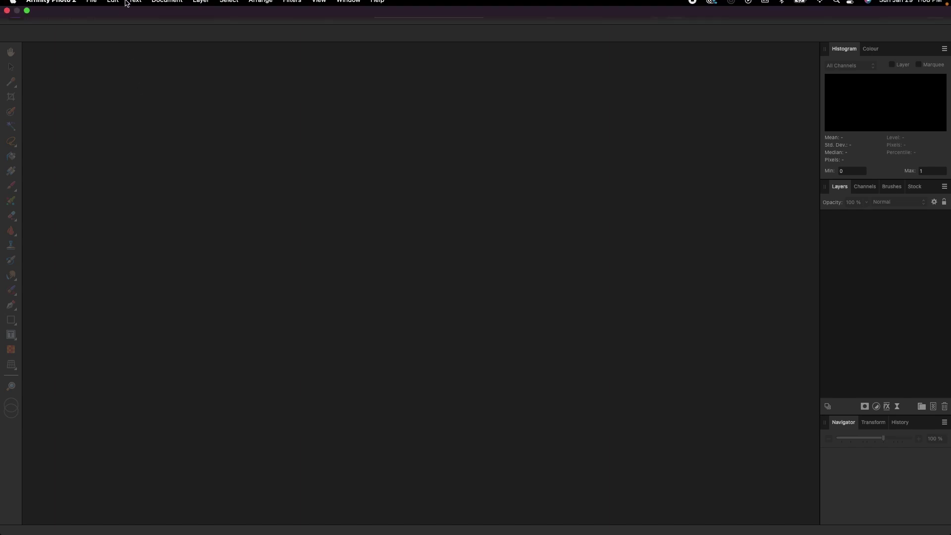
left_click(91, 6)
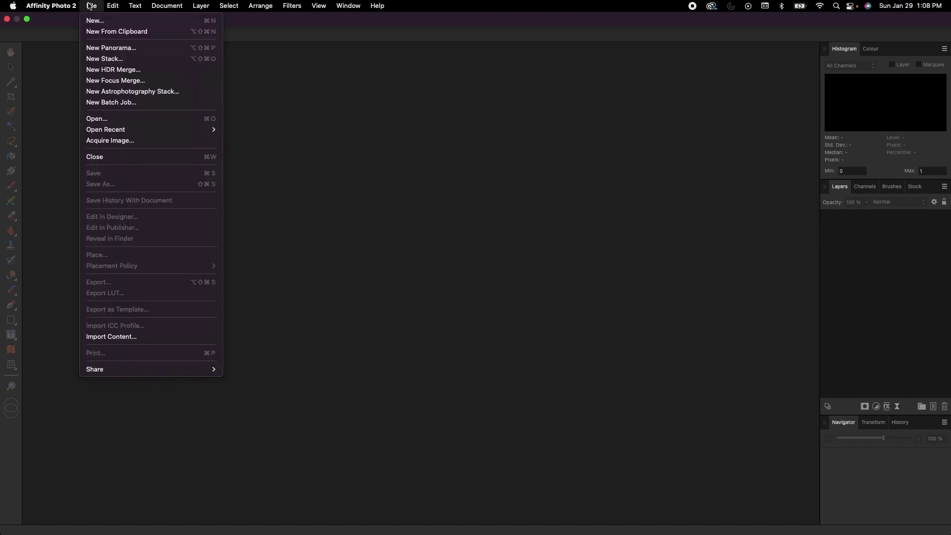
left_click(99, 22)
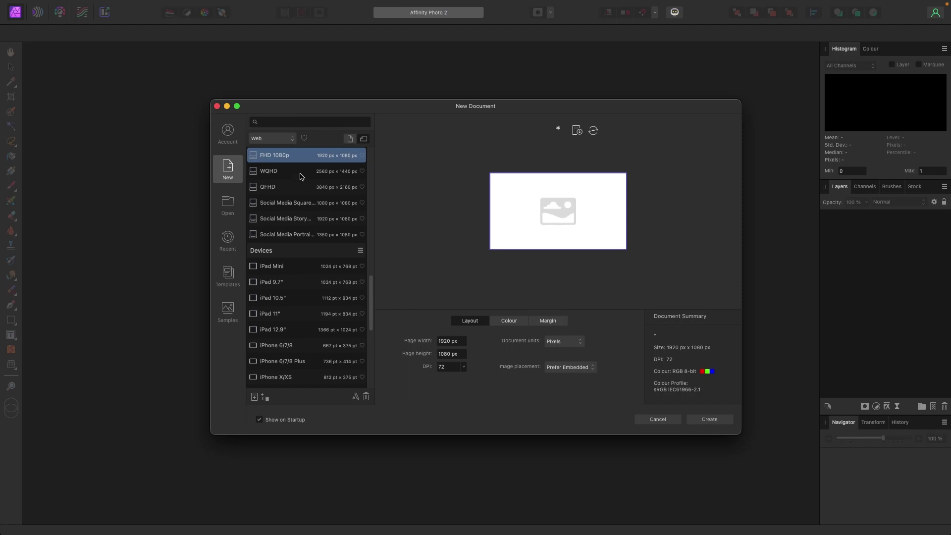
left_click(709, 419)
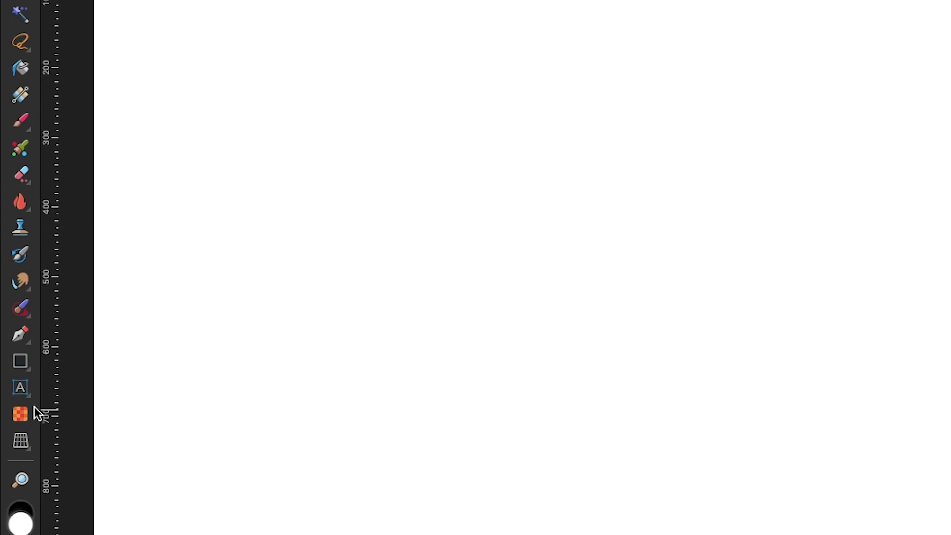
left_click(29, 399)
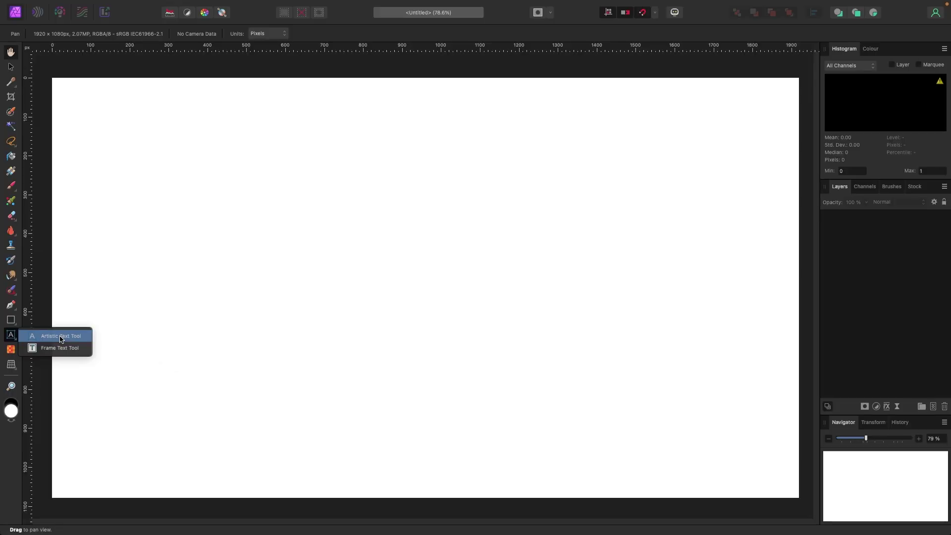
Add large artistic text reading 'design method.' across the top of the canvas.
left_click(61, 337)
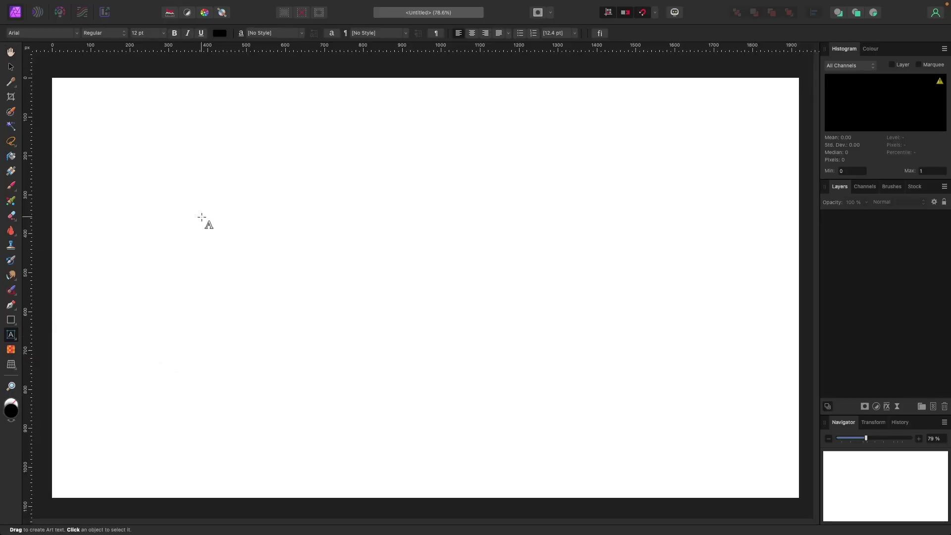
left_click_drag(122, 113, 204, 187)
type("desi")
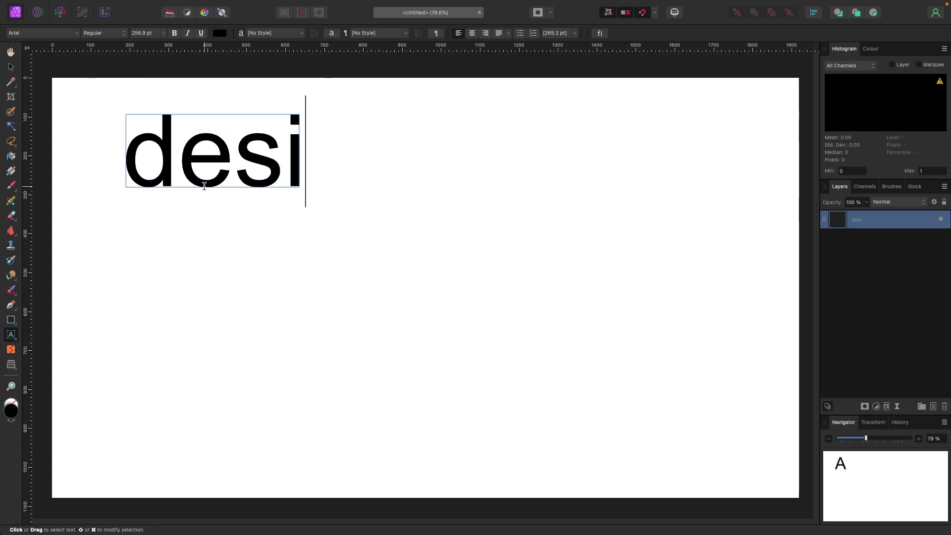
type("gn method.")
key("Escape")
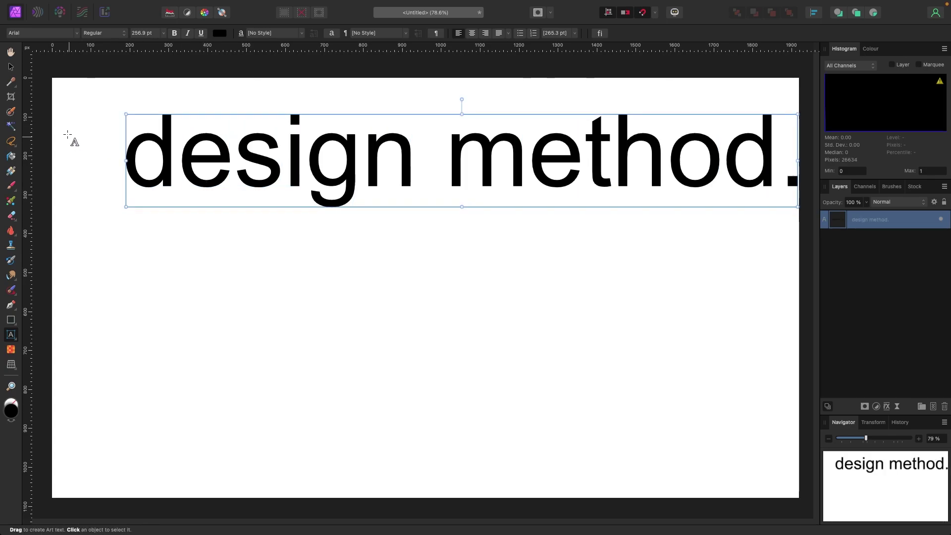
Move and roughly resize the heading by dragging it with the Move Tool.
left_click(11, 69)
left_click_drag(278, 151, 241, 193)
left_click_drag(789, 237, 701, 224)
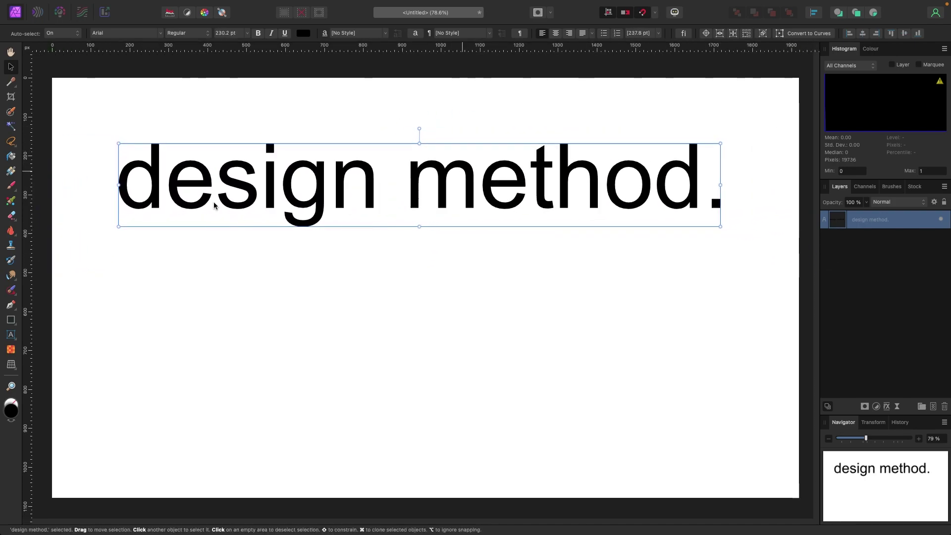
mouse_move(117, 226)
left_mouse_down()
mouse_move(182, 216)
mouse_move(118, 226)
left_mouse_up()
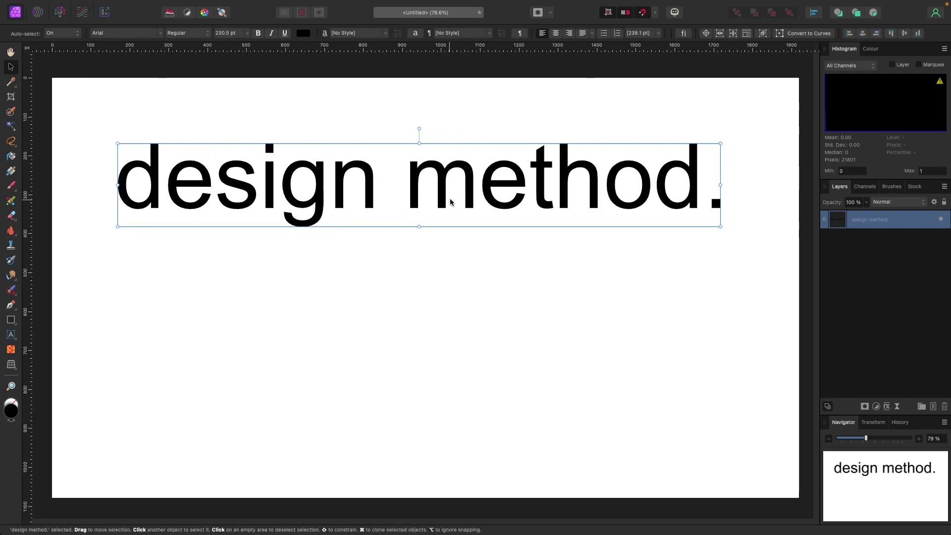
left_click_drag(450, 203, 452, 191)
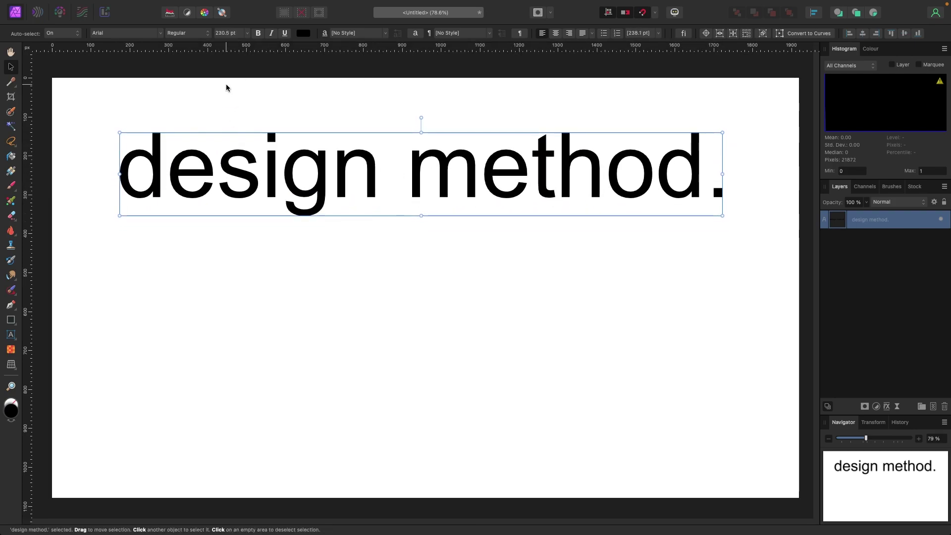
Set the heading's font size to 200 pt and centre it horizontally.
left_click(238, 34)
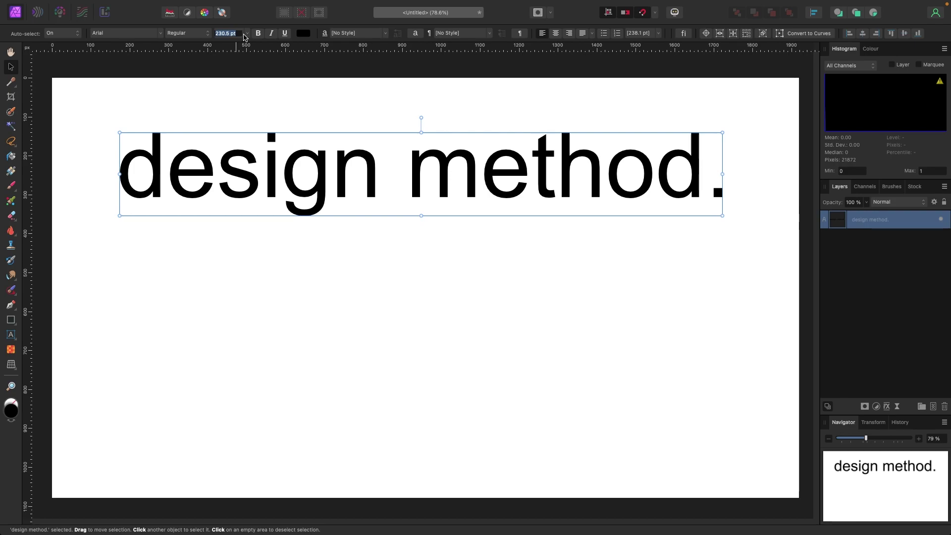
left_click(246, 33)
left_click(230, 223)
left_click(231, 33)
type("200")
key("Return")
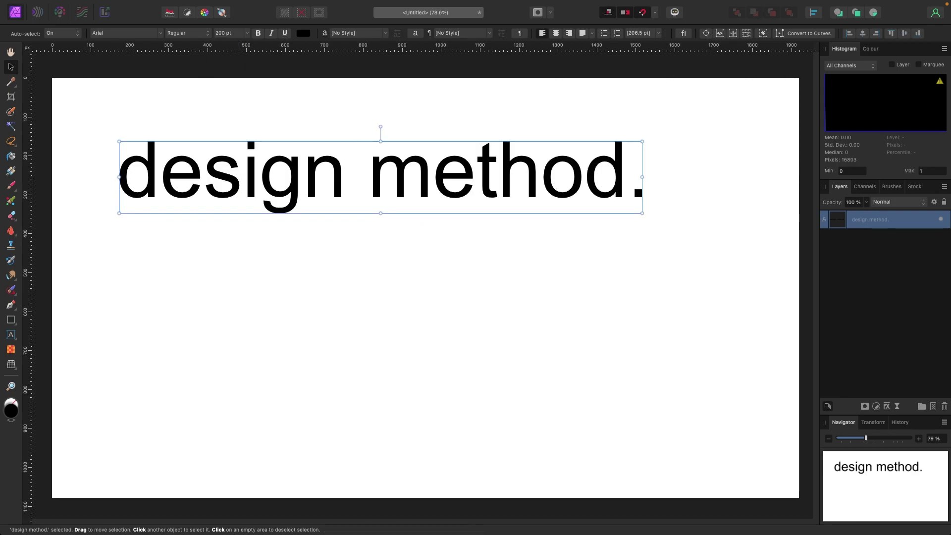
left_click_drag(453, 112, 488, 112)
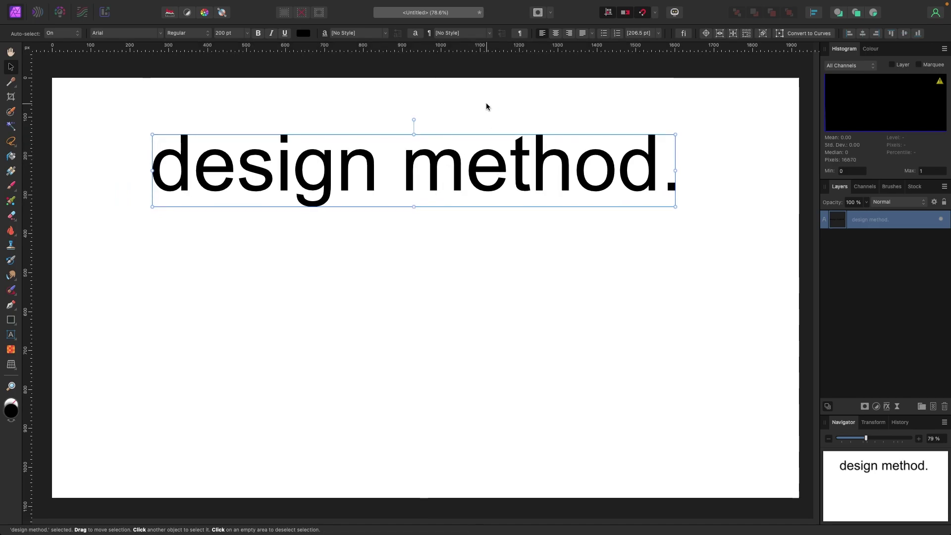
left_click(98, 197)
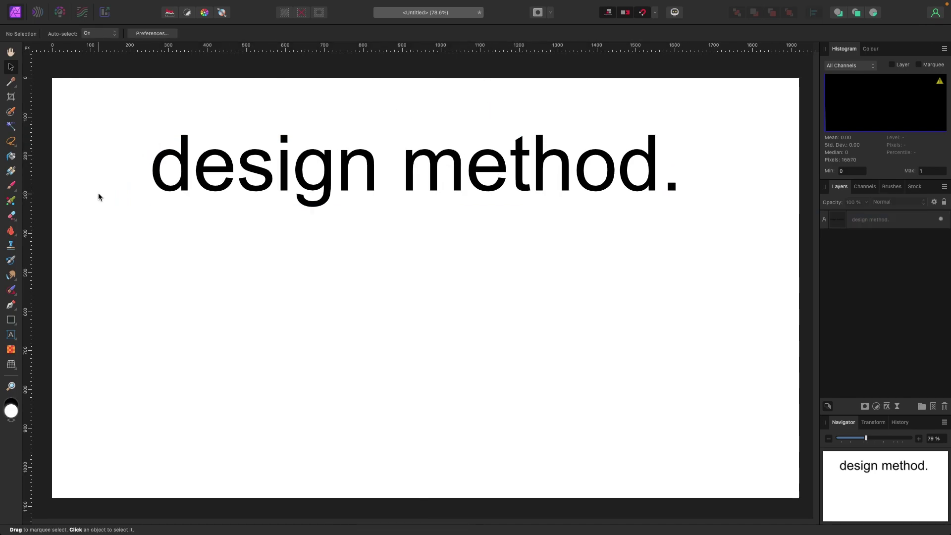
Draw a large text frame below the heading and fill it with Lorem ipsum filler text.
left_click(15, 342)
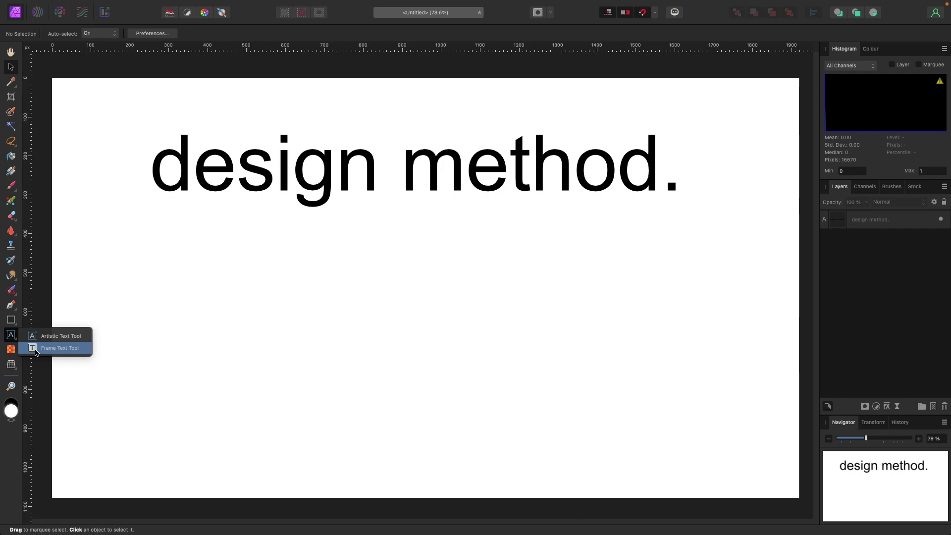
left_click(36, 348)
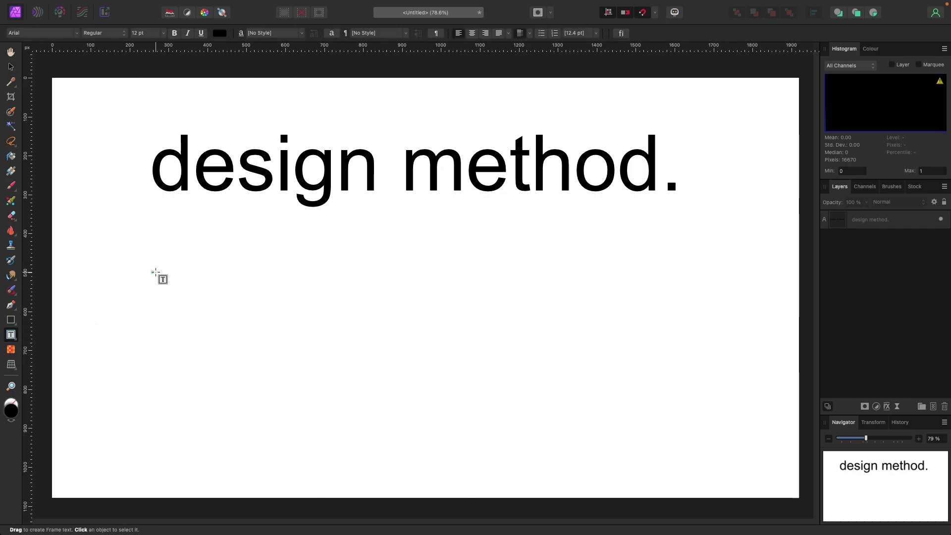
scroll(155, 259, "right", 1)
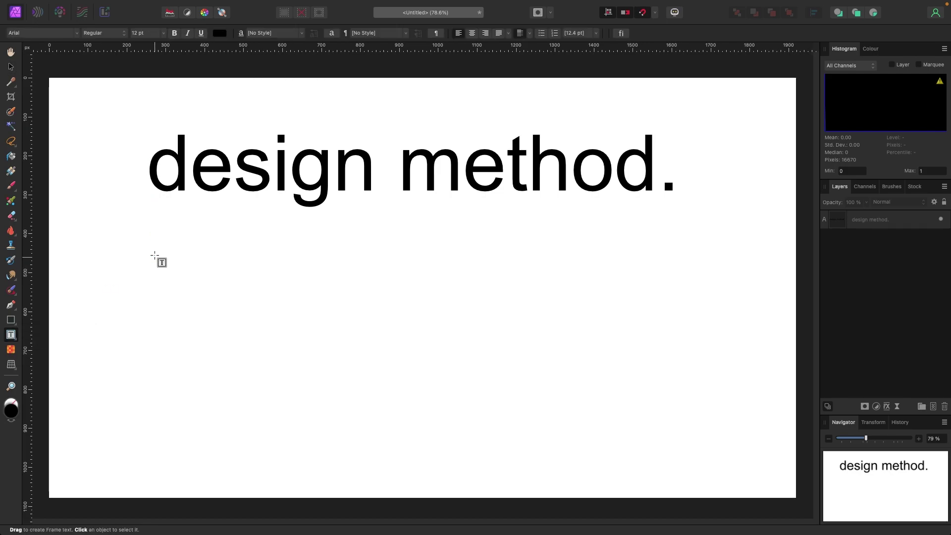
left_click_drag(147, 247, 688, 457)
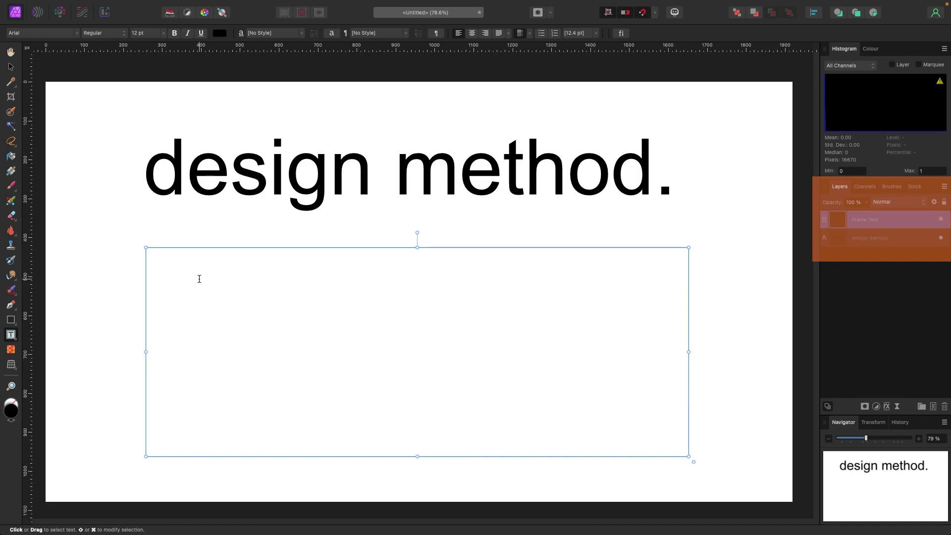
type("kasjdfkjasdfkjaskdfs")
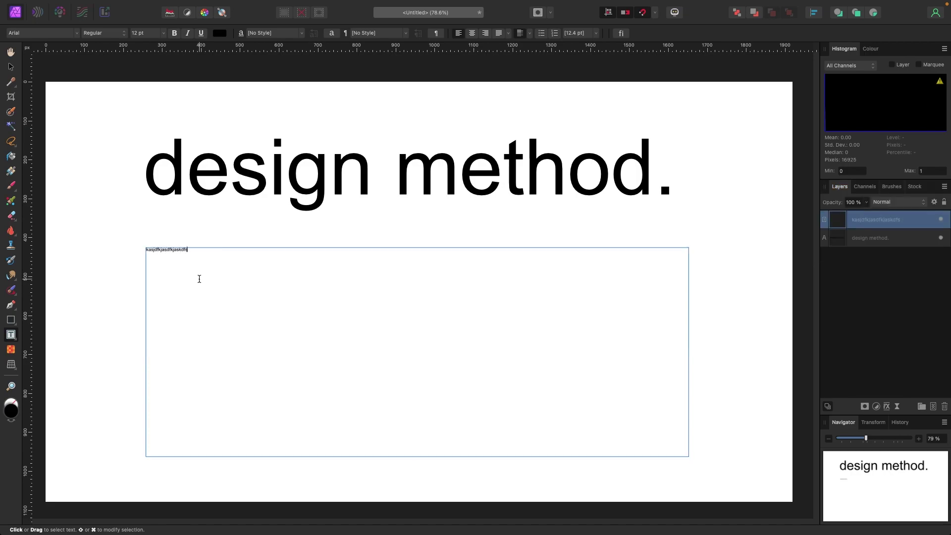
key("BackSpace")
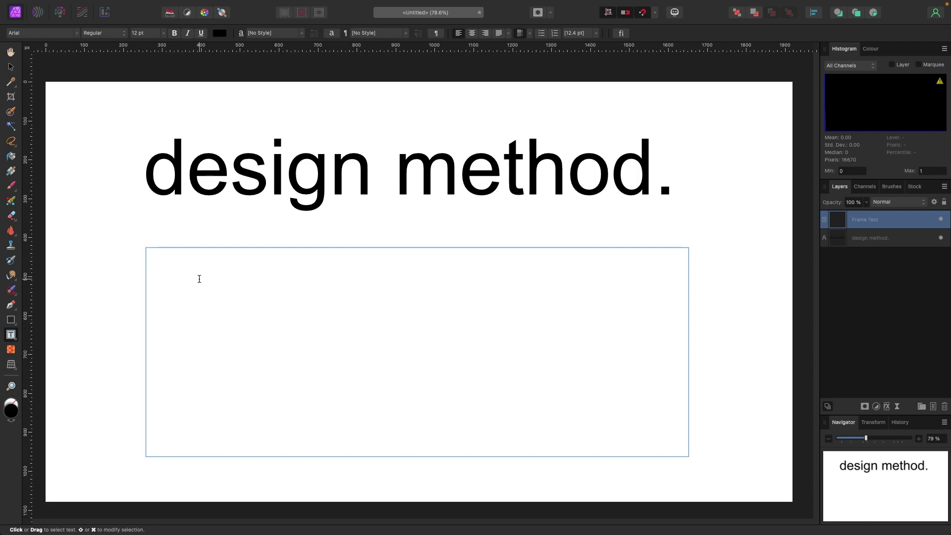
left_click(200, 279)
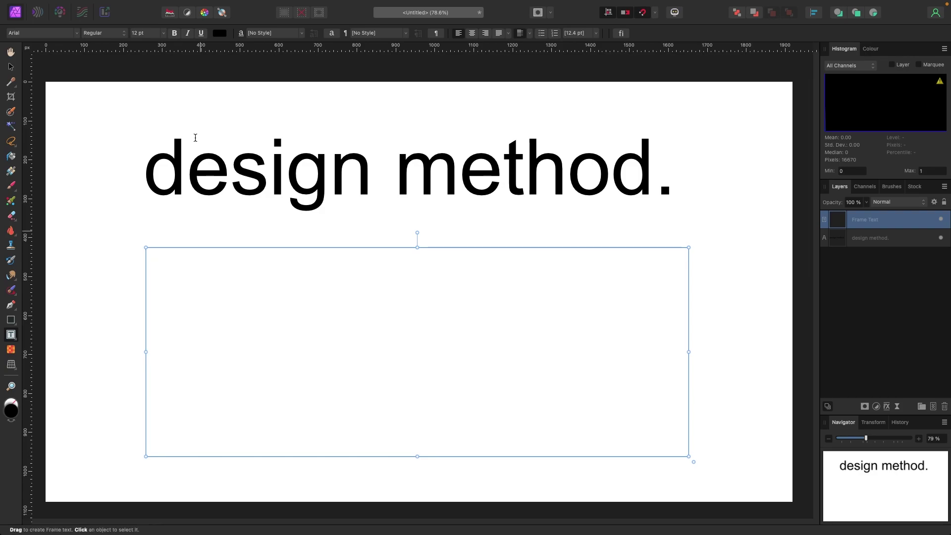
left_click(136, 6)
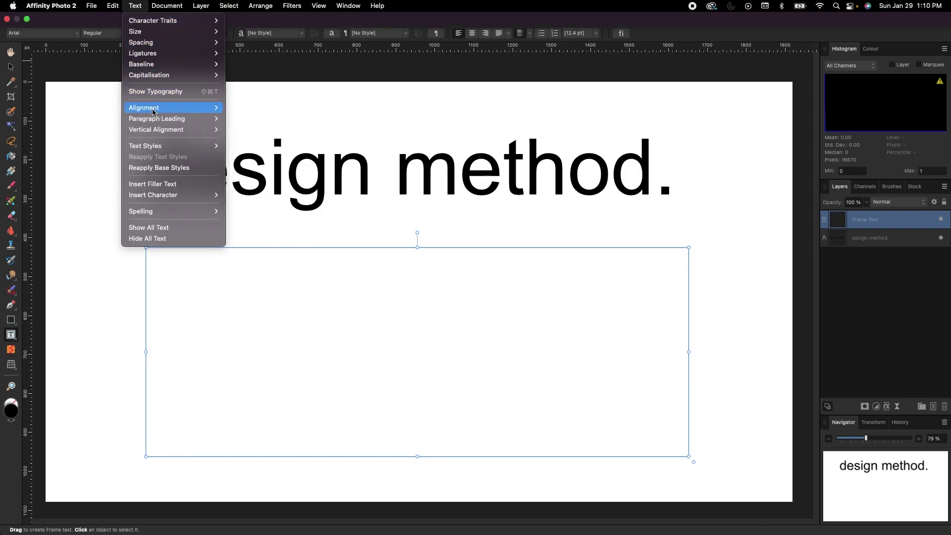
left_click(157, 184)
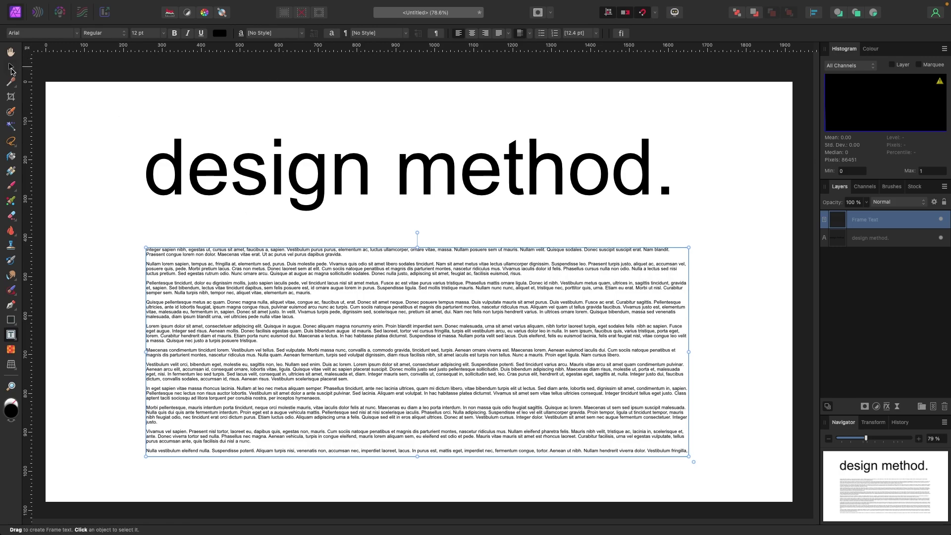
Narrow and reposition the filler text frame, undoing the last two adjustments.
left_click(11, 68)
left_click_drag(417, 456, 417, 428)
left_click_drag(688, 336, 598, 312)
left_click_drag(371, 427, 372, 469)
left_click_drag(591, 360, 529, 359)
left_click_drag(462, 361, 461, 348)
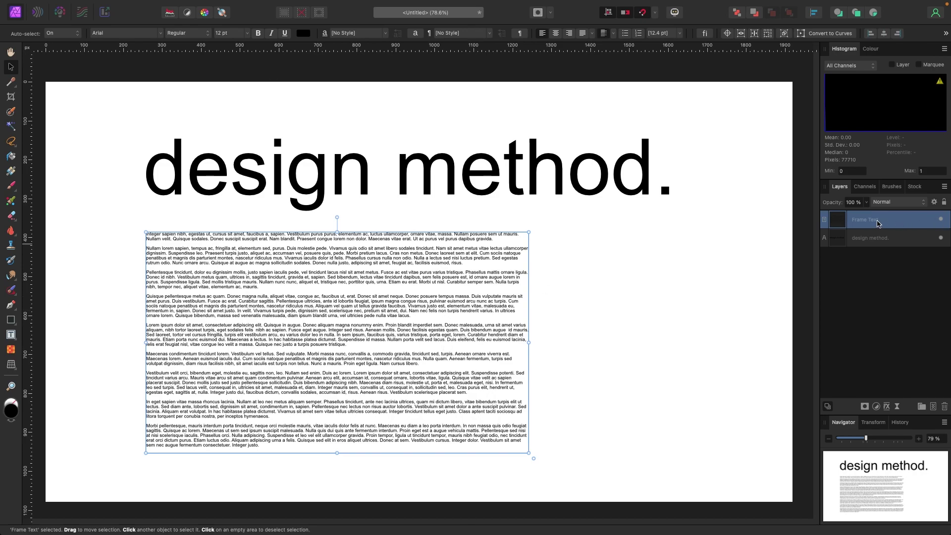
key("ctrl+z")
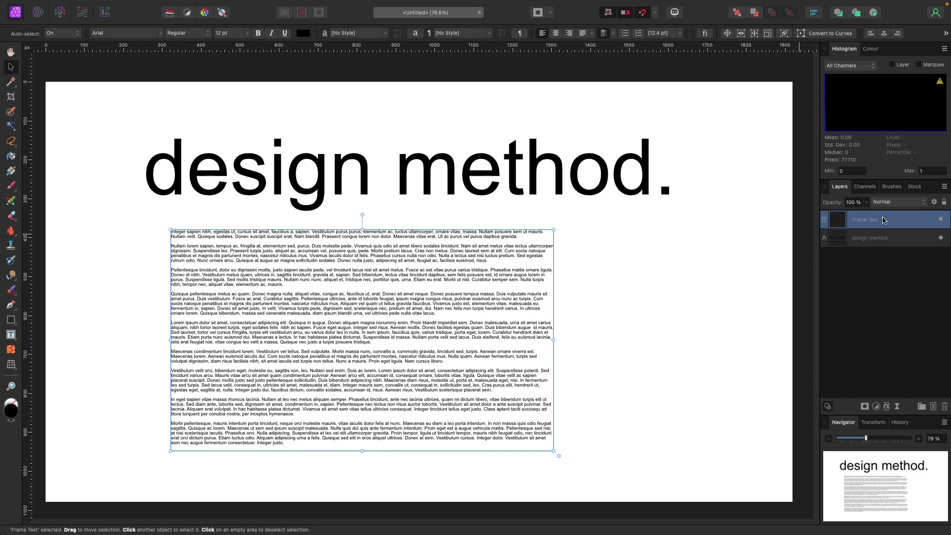
key("ctrl+z")
key("ctrl+z")
key("ctrl+z")
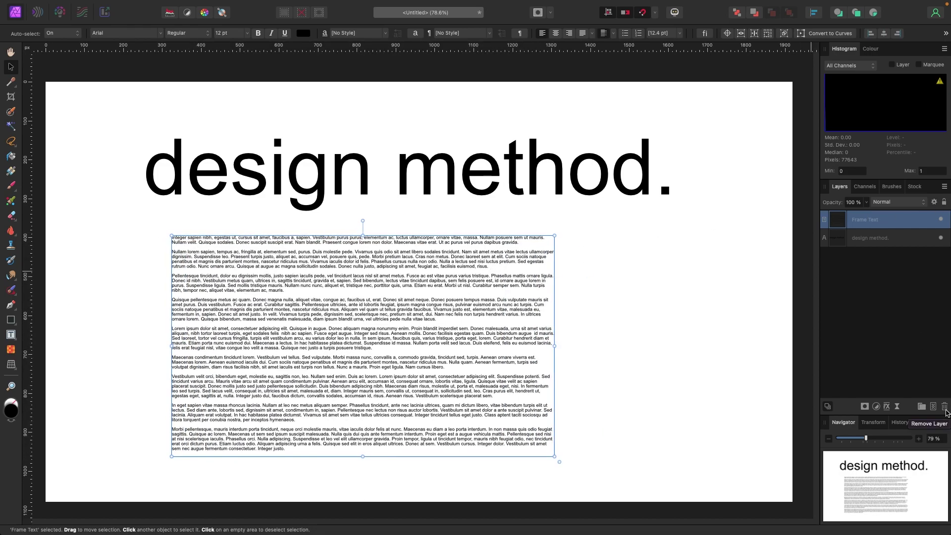
Delete the filler text frame, lower the heading slightly, and bring the stroke swatch forward.
left_click(944, 406)
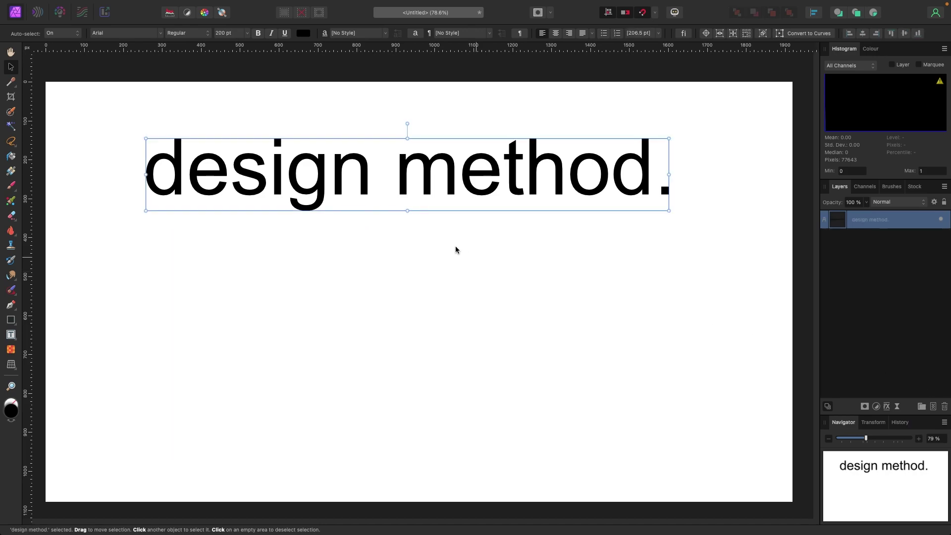
left_click_drag(427, 178, 427, 194)
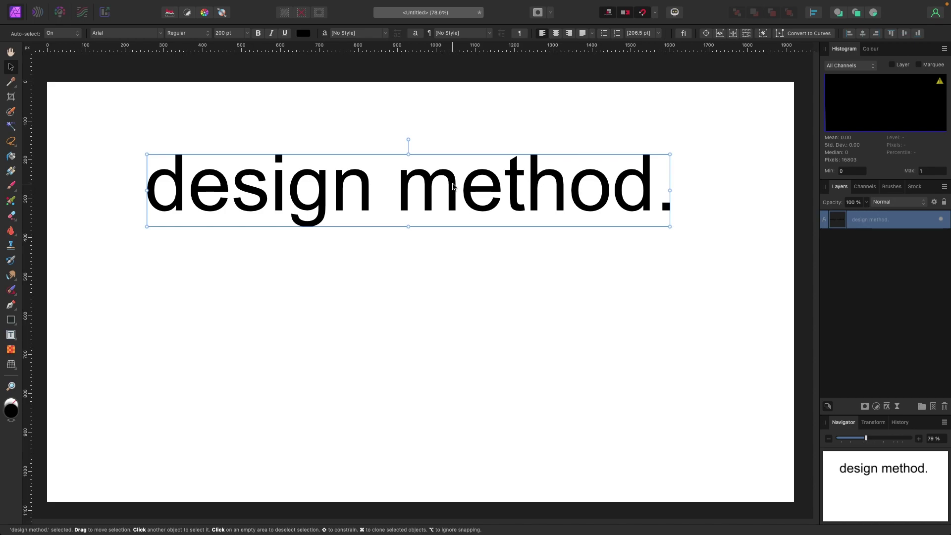
left_click_drag(875, 51, 830, 72)
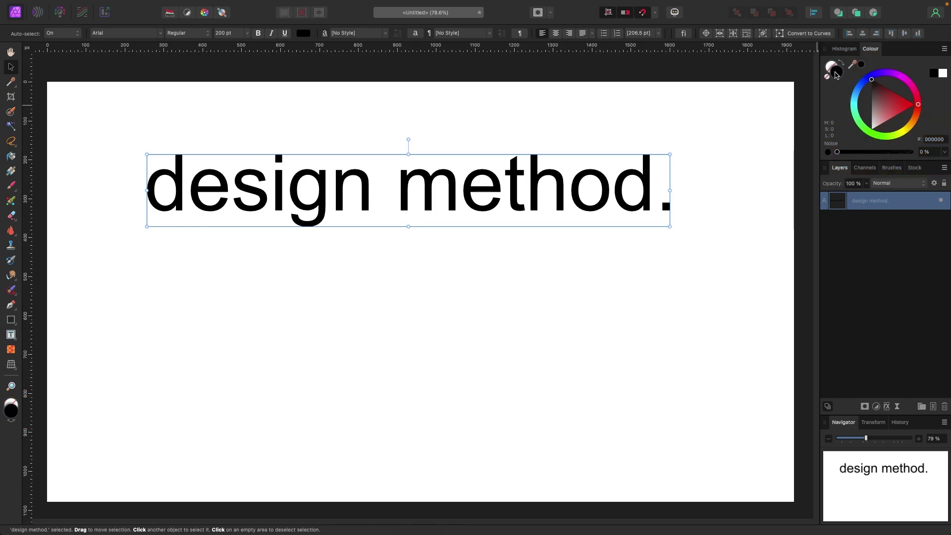
left_click_drag(545, 195, 539, 206)
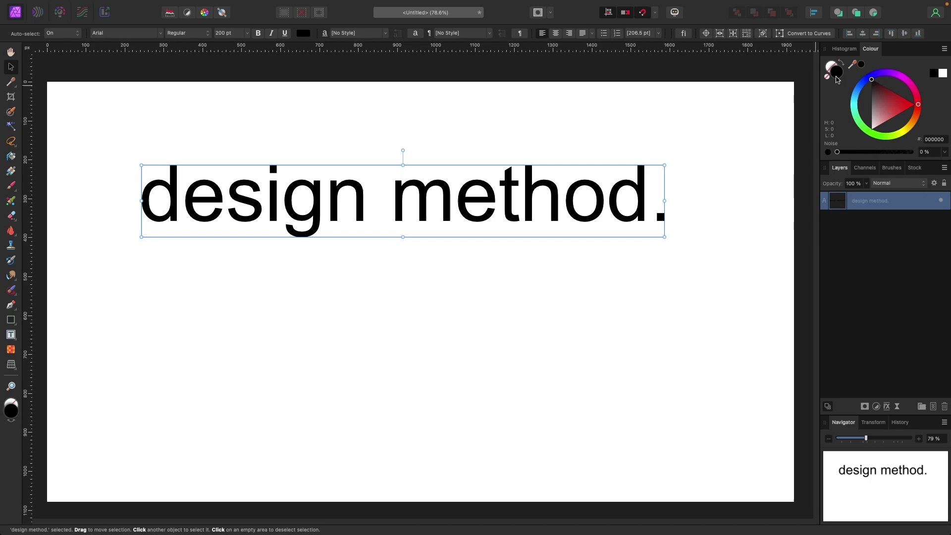
left_click(834, 71)
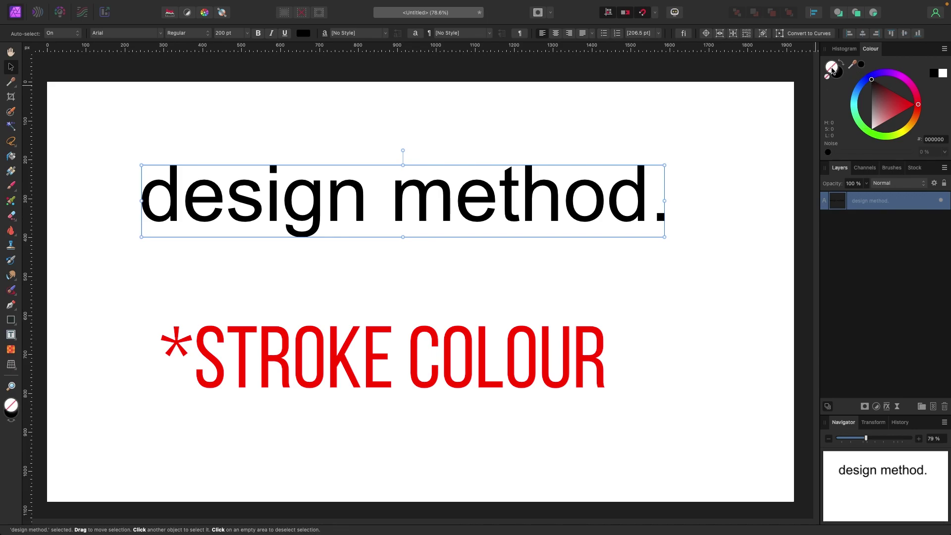
Set the heading's stroke colour to red FF0010 on the colour wheel.
left_click(880, 75)
mouse_move(886, 77)
left_mouse_down()
mouse_move(910, 85)
mouse_move(916, 102)
left_mouse_up()
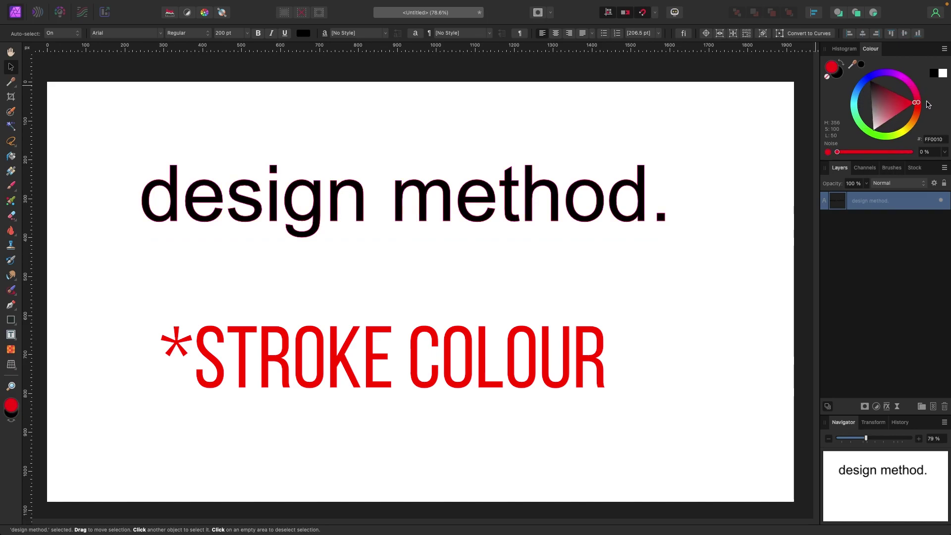
left_click(487, 145)
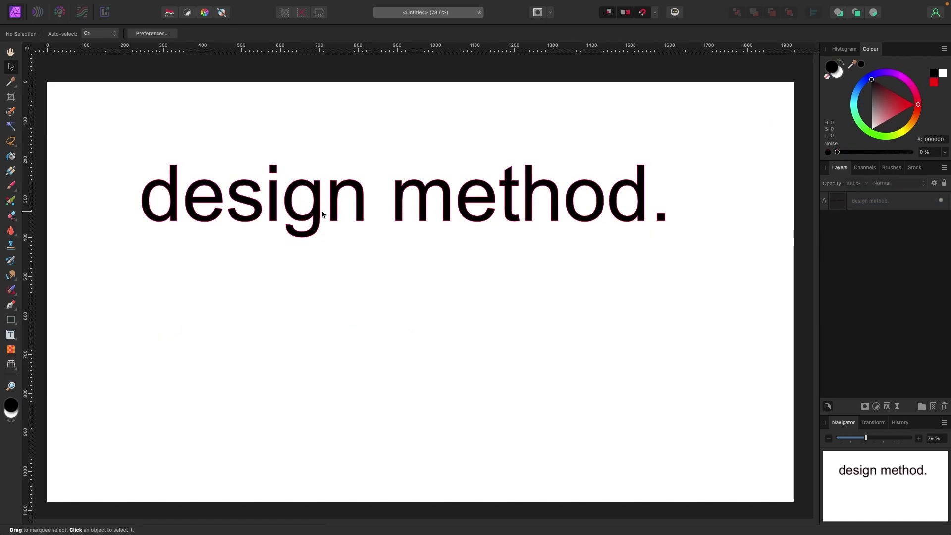
scroll(315, 214, "up", 1)
scroll(315, 213, "up", 1)
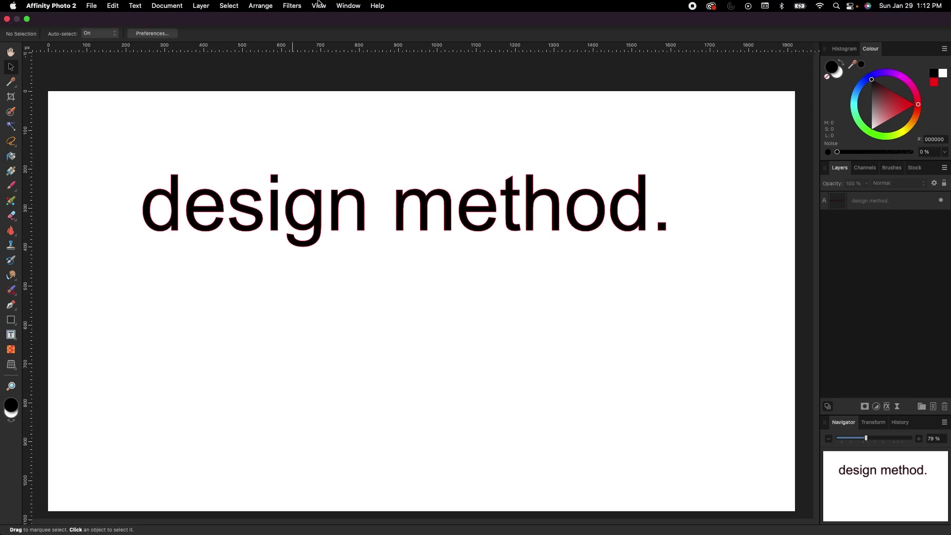
left_click(318, 6)
mouse_move(330, 20)
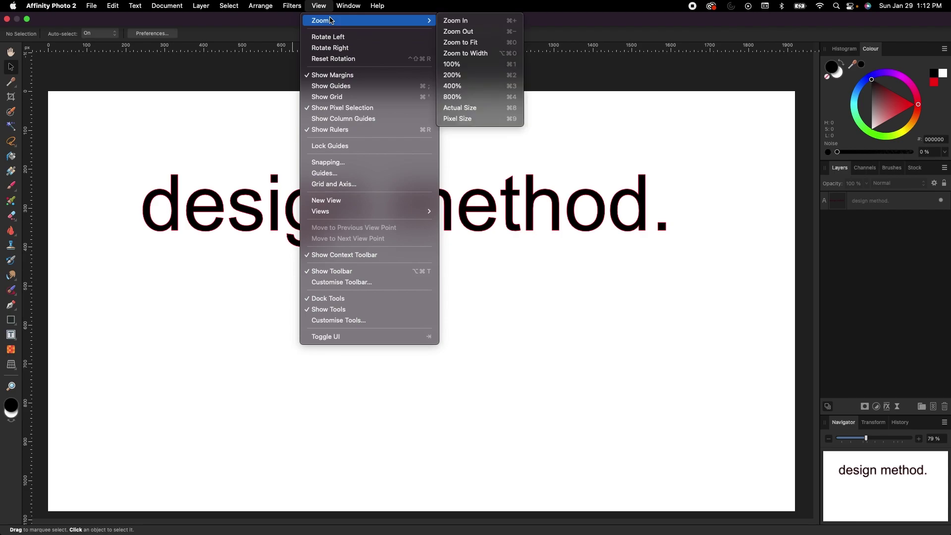
Zoom in to inspect the red outline, zoom back out to 75%, and reselect the heading.
left_click(515, 23)
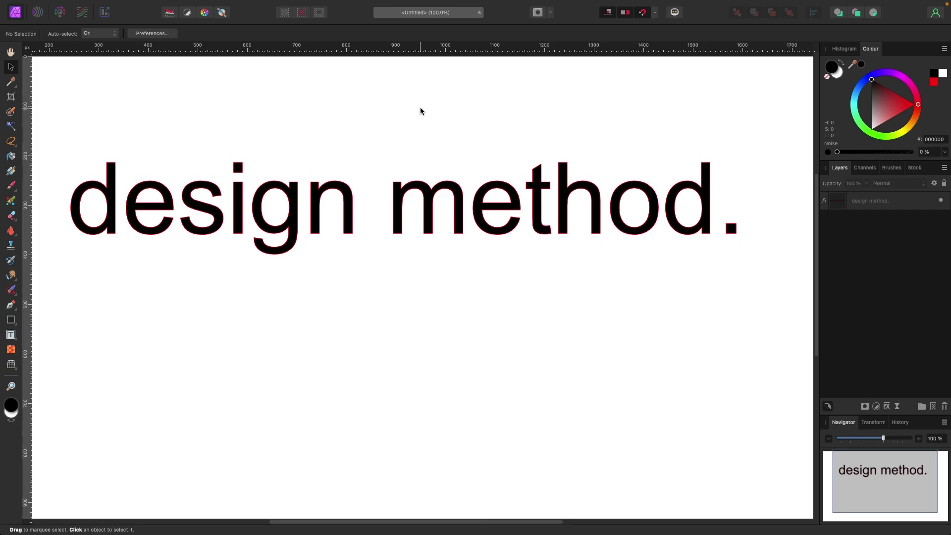
scroll(420, 107, "up", 3, "ctrl")
scroll(420, 107, "up", 2)
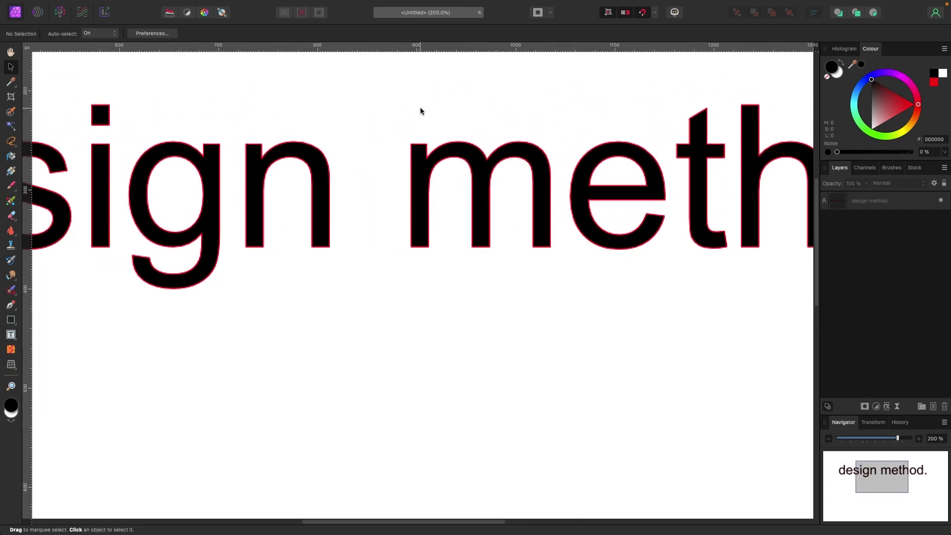
key("ctrl+minus")
key("ctrl+minus")
key("ctrl+minus")
scroll(419, 110, "down", 2)
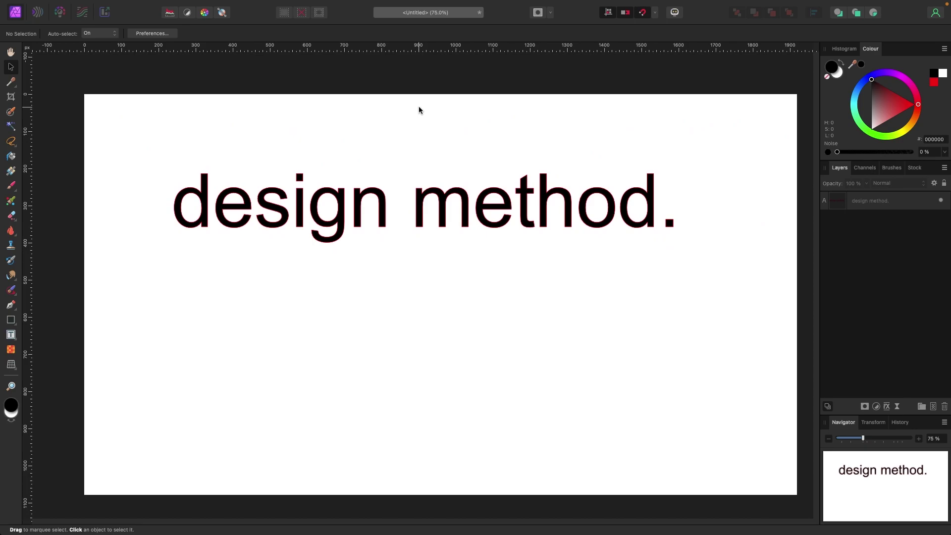
left_click(323, 215)
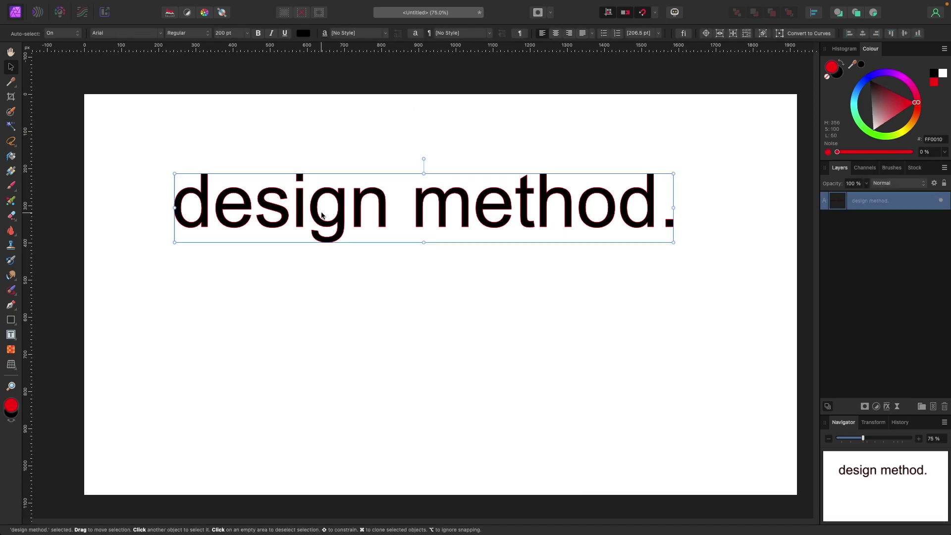
Pick the Rectangle tool from the shapes flyout.
left_click(15, 326)
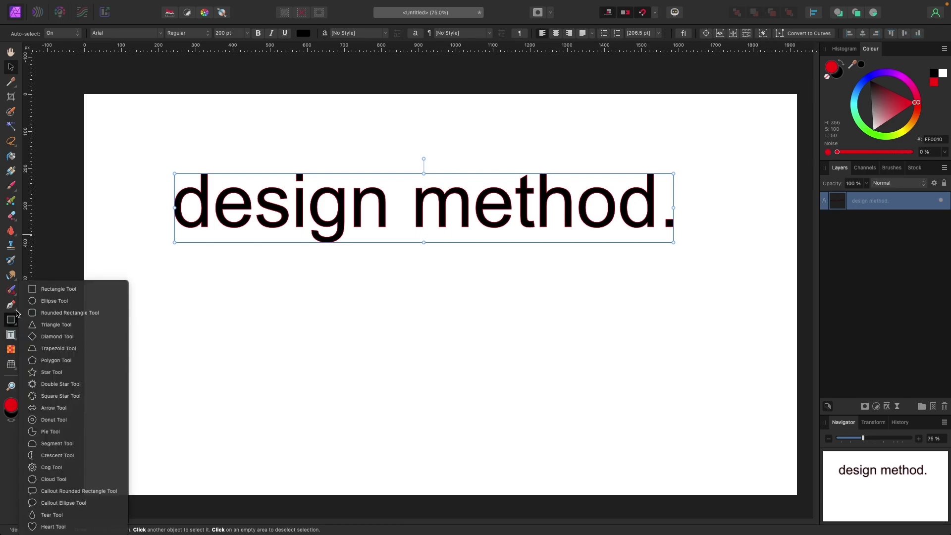
left_click(14, 307)
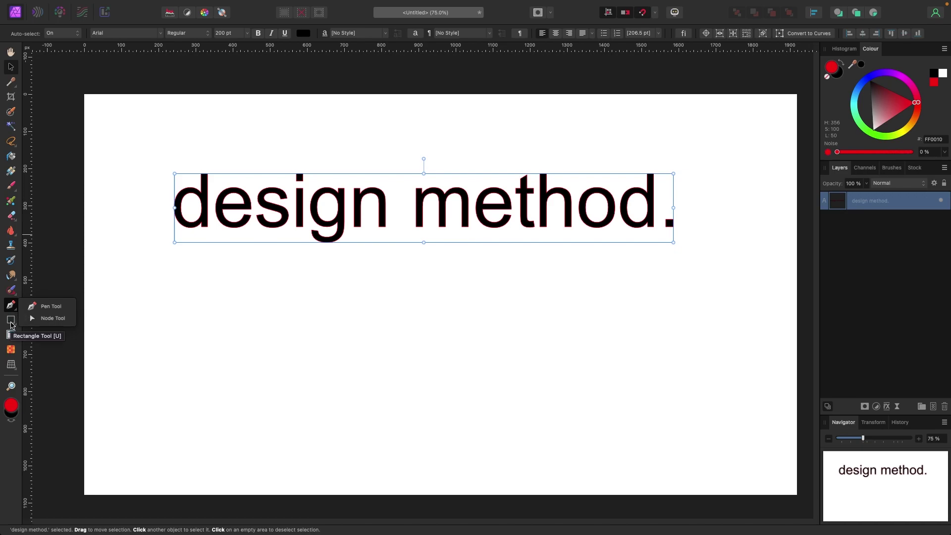
left_click(12, 325)
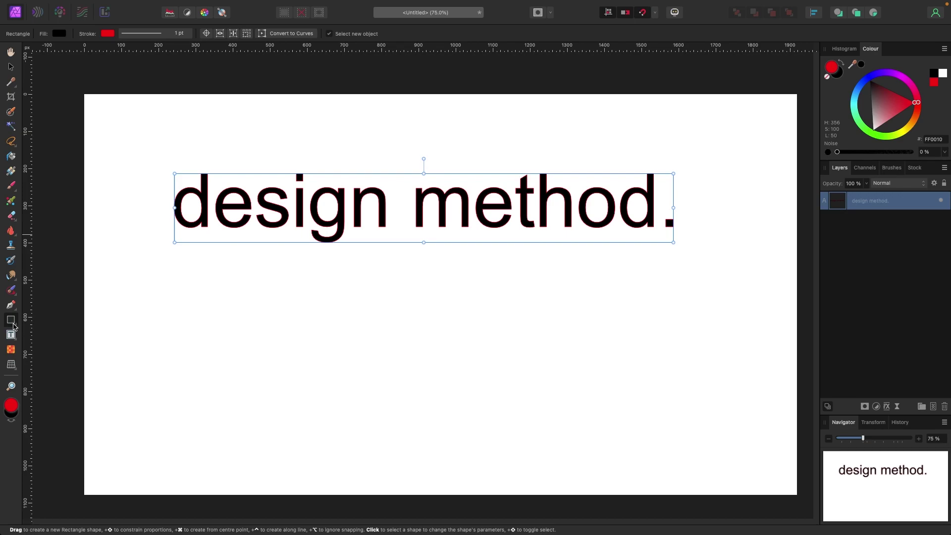
Try a thicker outline, then remove the heading's red outline and reselect the text.
left_click(169, 35)
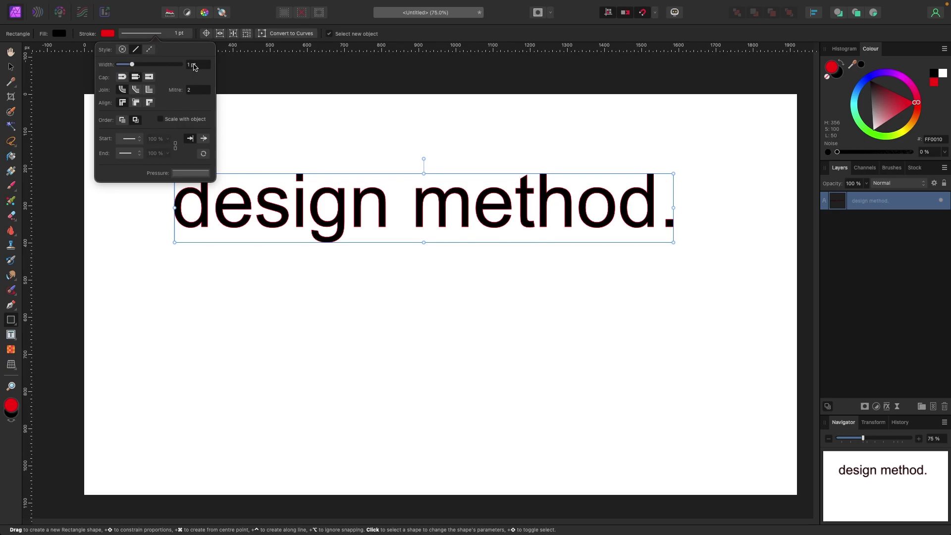
mouse_move(136, 65)
left_mouse_down()
mouse_move(153, 65)
mouse_move(138, 69)
left_mouse_up()
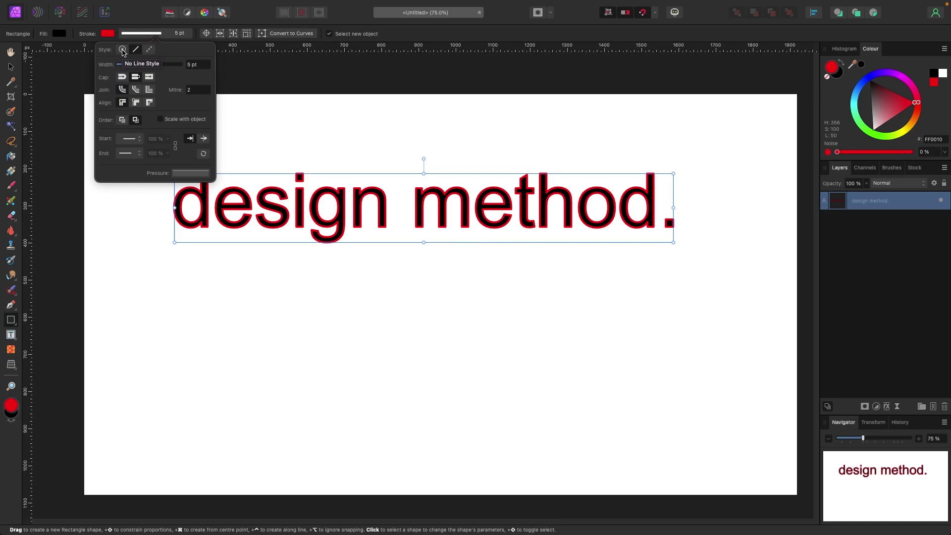
left_click(122, 50)
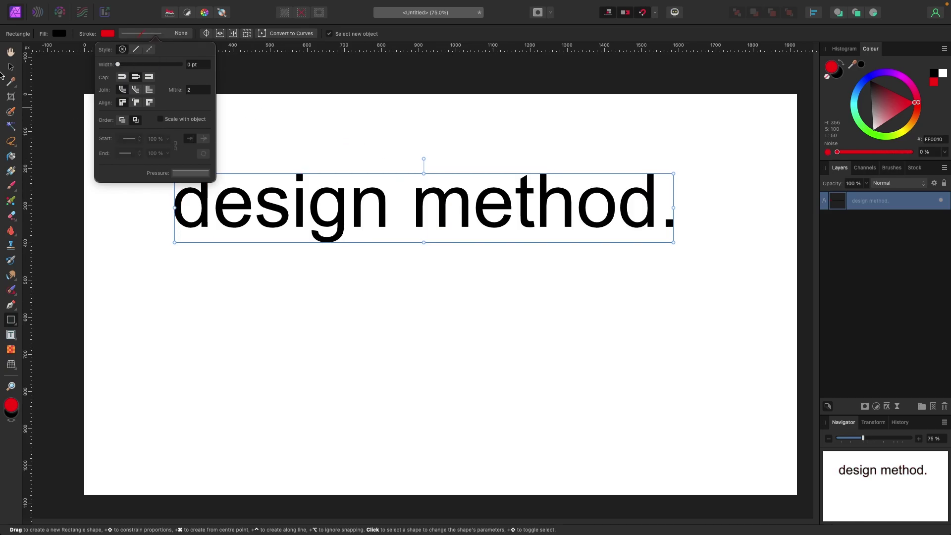
left_click(10, 67)
left_click(437, 138)
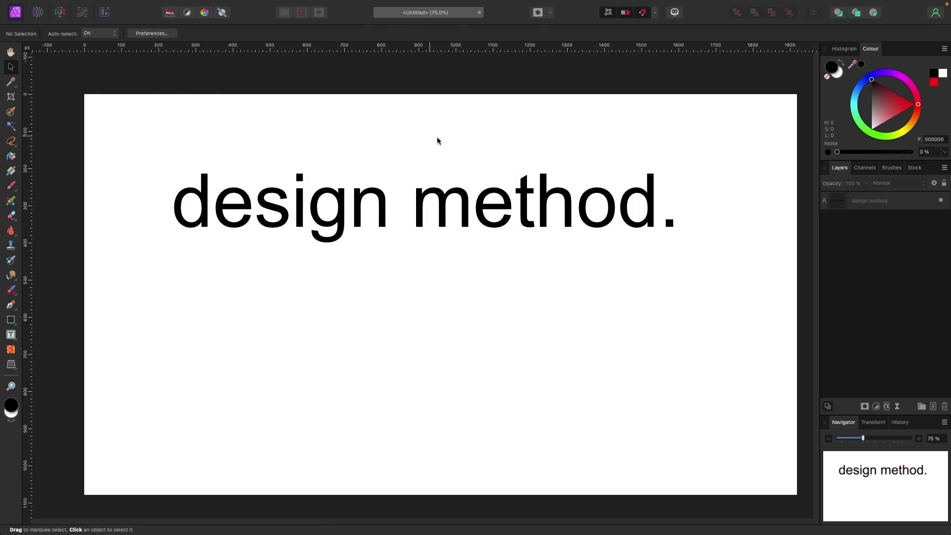
left_click(624, 204)
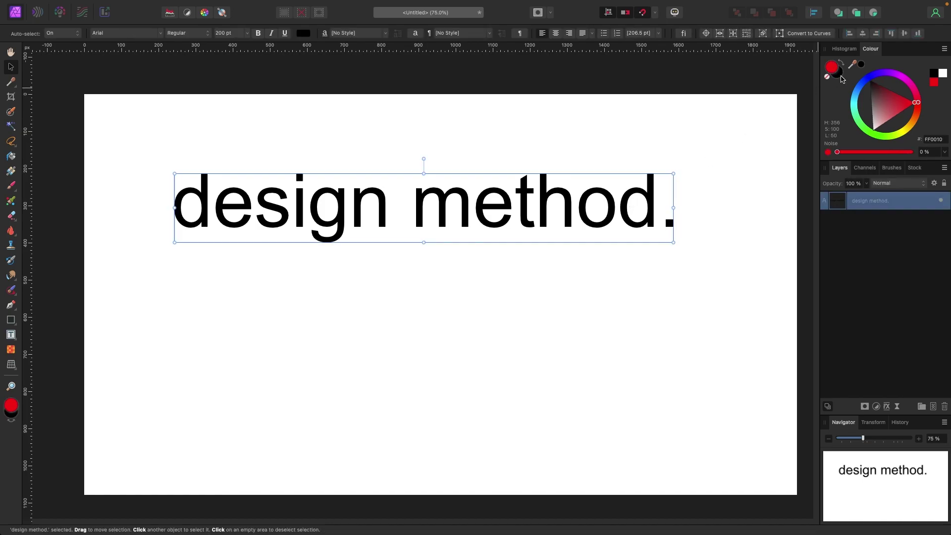
Change the heading's fill colour from black to orange FF7500.
left_click(839, 75)
left_click(832, 67)
left_click(827, 77)
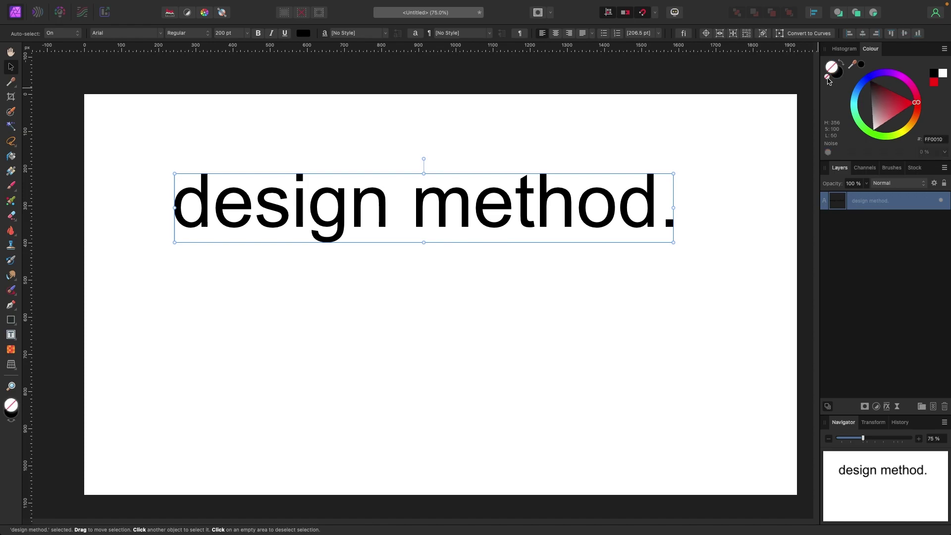
left_click(836, 74)
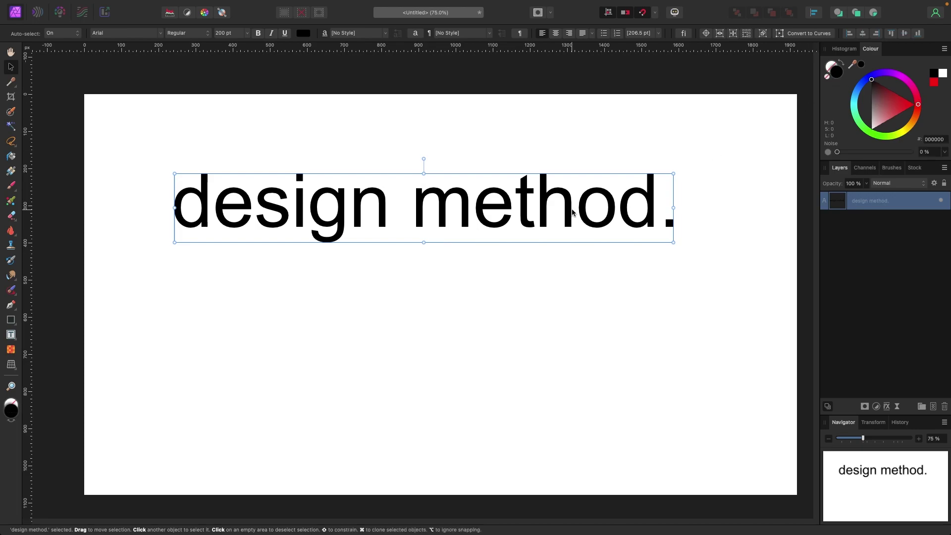
left_click_drag(890, 74, 919, 124)
double_click(614, 218)
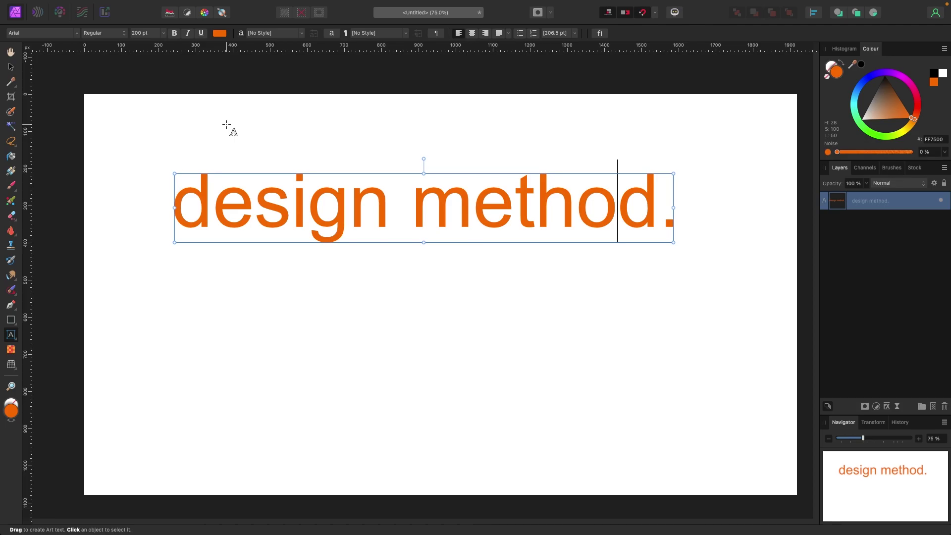
left_click(11, 67)
Set the heading's font family to Abolition.
left_click(159, 33)
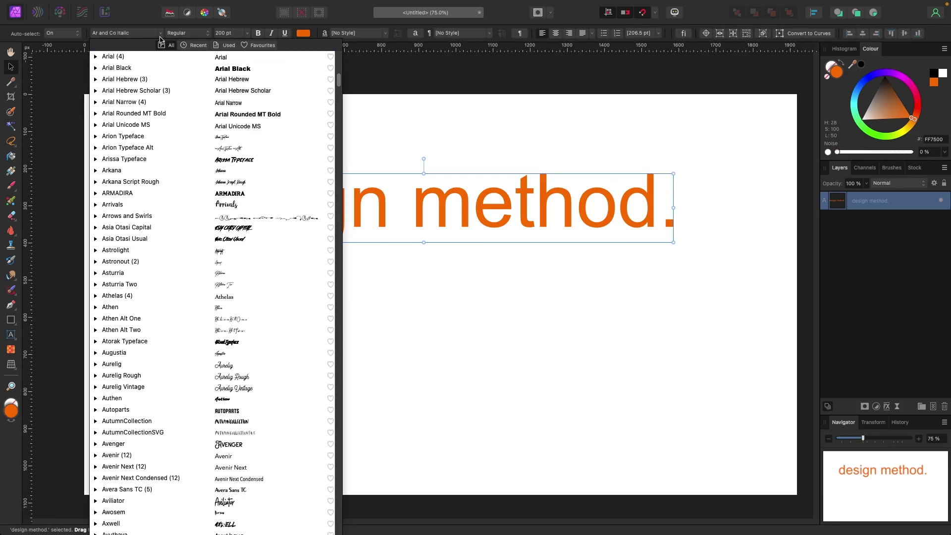
scroll(193, 86, "up", 15)
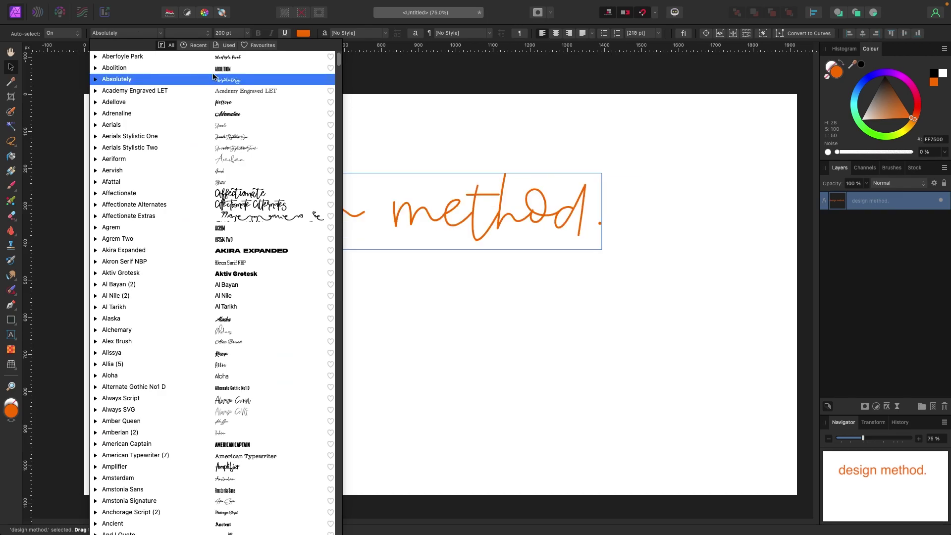
left_click(214, 69)
Shift the DESIGN METHOD. heading about 65 px to the right.
left_click(473, 263)
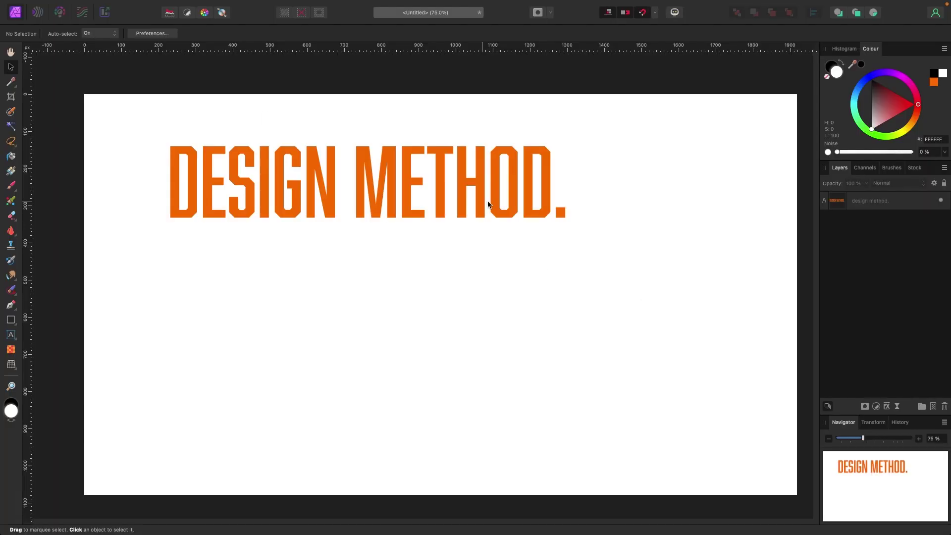
left_click(466, 188)
left_click_drag(479, 190, 512, 191)
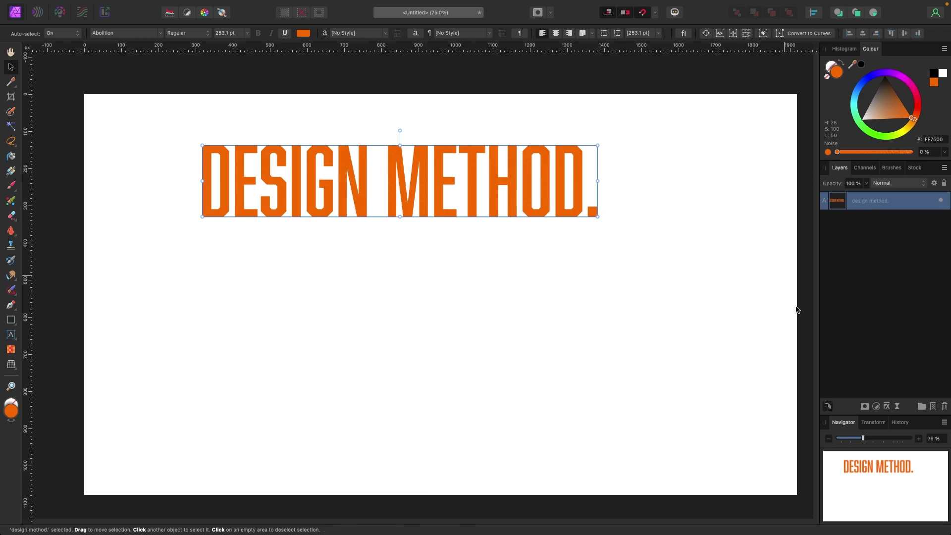
left_click(887, 407)
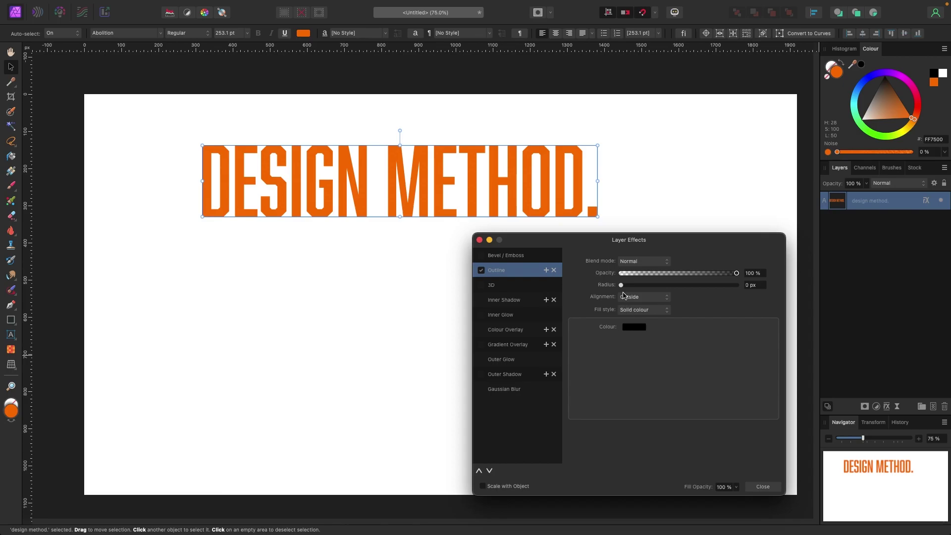
Give the heading a black 8.3 px outline effect, after trying magenta and purple.
left_click_drag(622, 286, 667, 287)
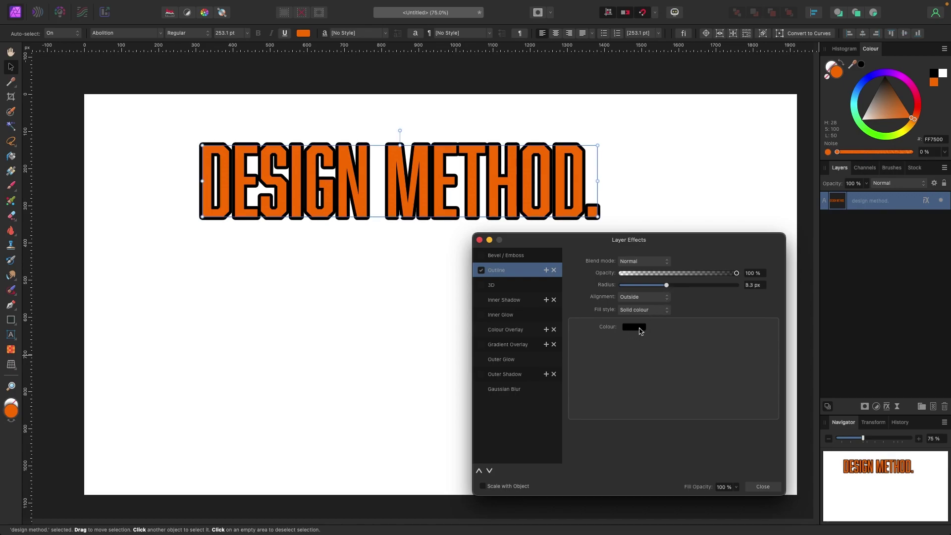
left_click(639, 327)
left_click(679, 373)
left_click(683, 406)
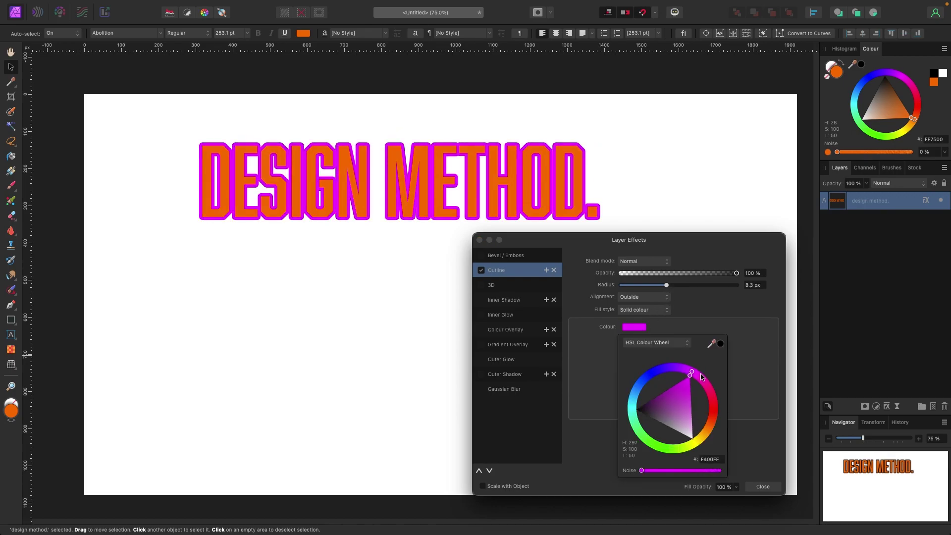
left_click(661, 368)
left_click(678, 406)
left_click_drag(679, 406, 647, 434)
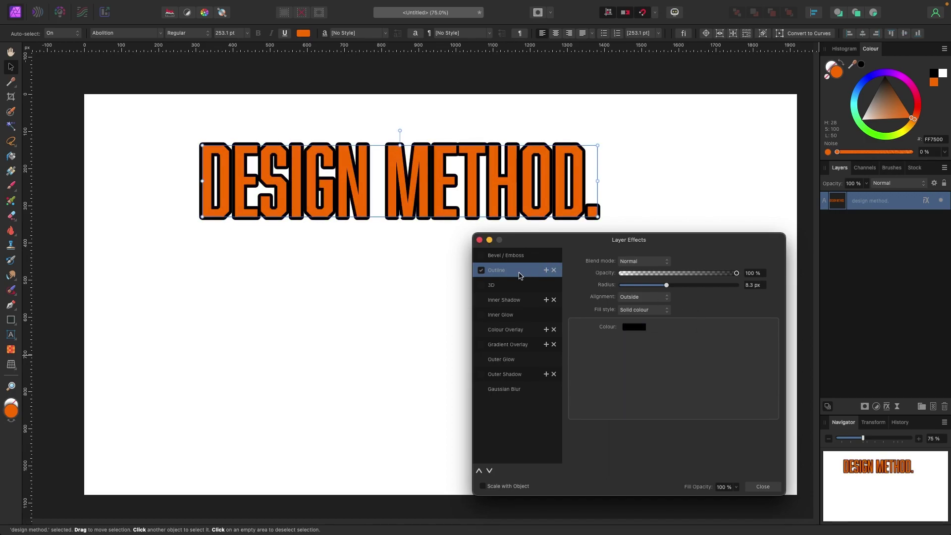
Add a second outline effect in blue, 18.7 px thick.
left_click(546, 270)
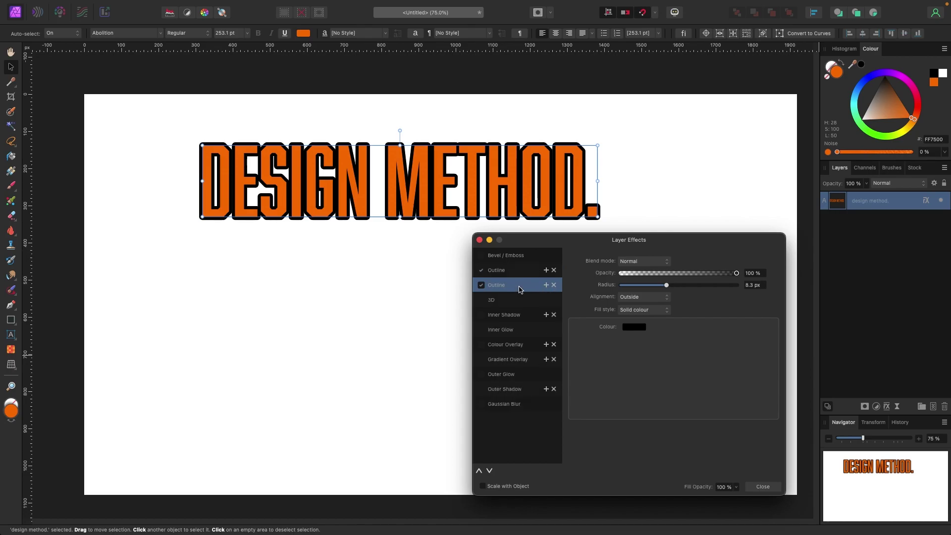
left_click(635, 328)
left_click_drag(698, 440, 638, 396)
left_click(649, 394)
left_click_drag(666, 286, 683, 288)
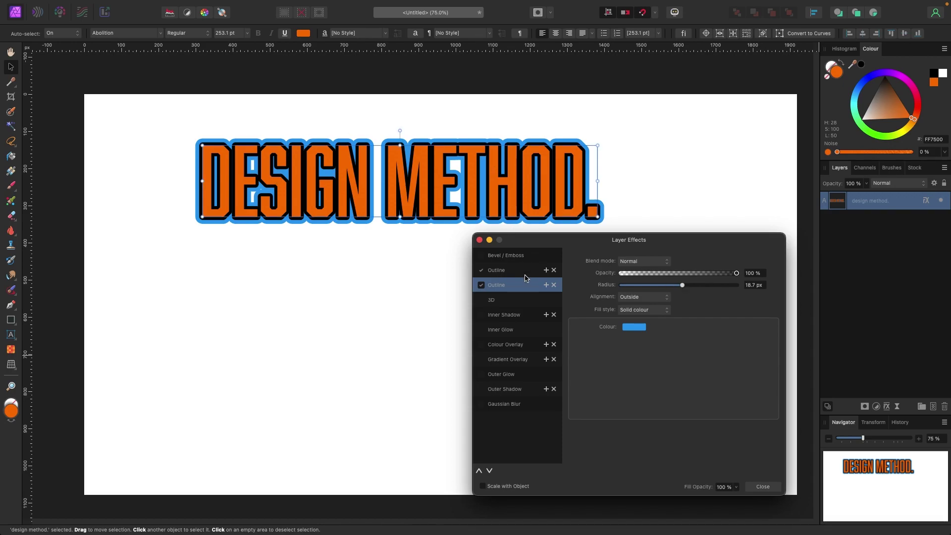
Turn off both the blue and black outlines, leaving the heading plain orange.
left_click(481, 285)
left_click(481, 270)
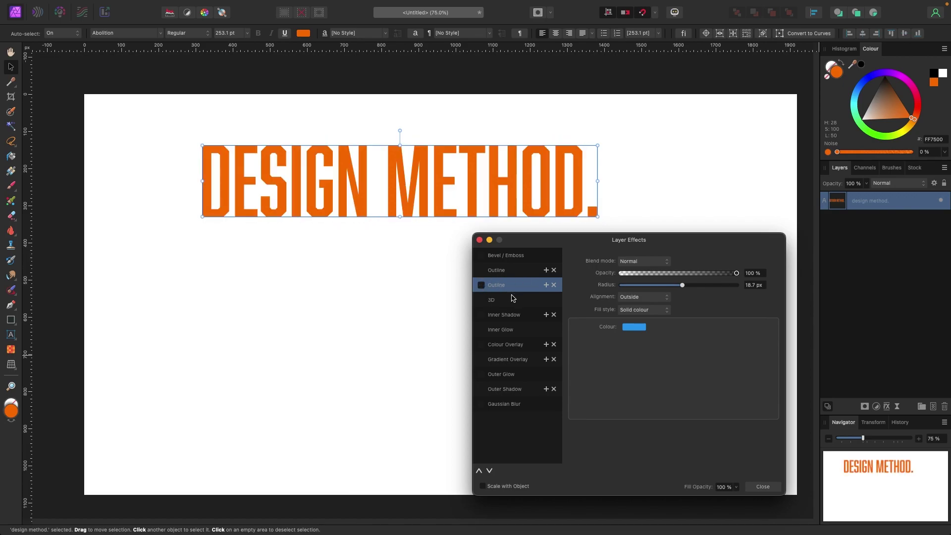
left_click(509, 389)
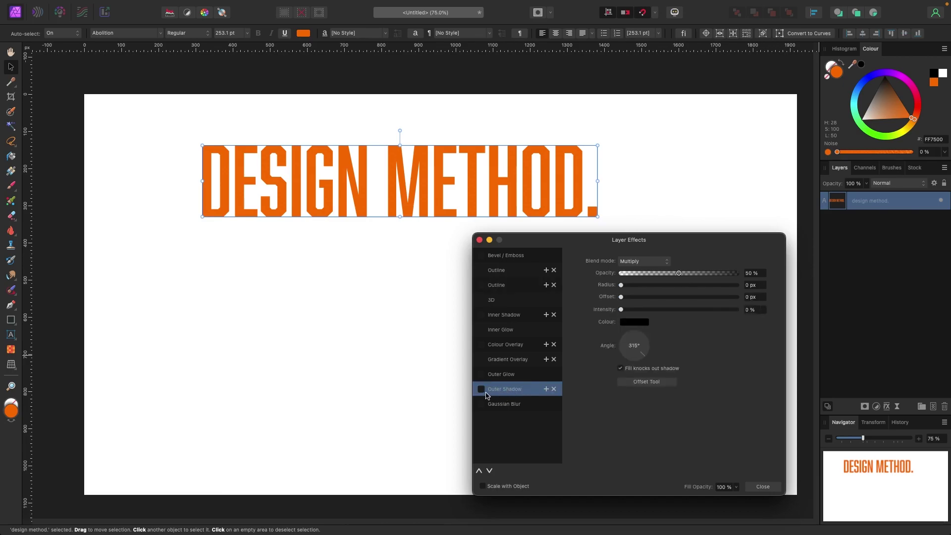
Add an outer shadow of 15.3 px radius, 20.4 px offset at 112°, and delete the extra outline.
left_click(481, 388)
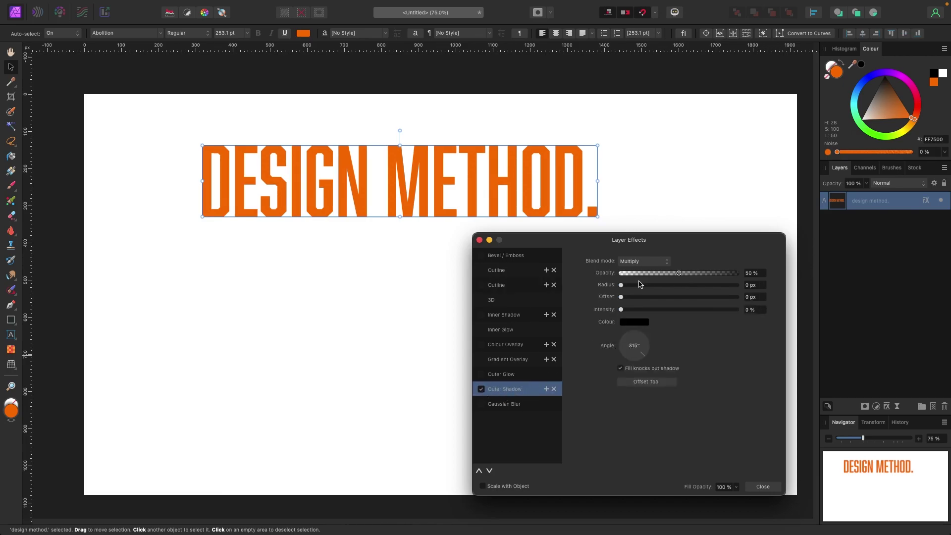
left_click_drag(621, 285, 684, 297)
left_click_drag(641, 356, 616, 338)
left_click_drag(659, 341, 624, 323)
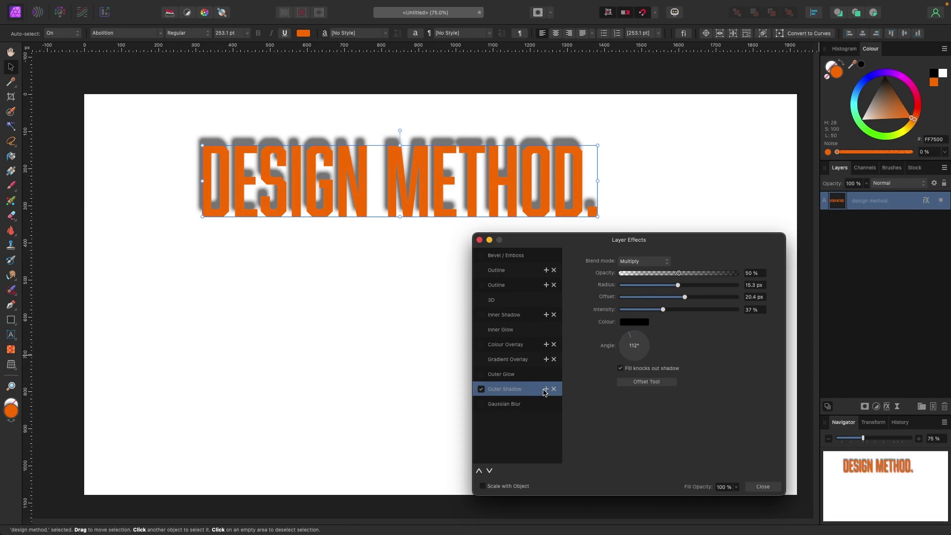
left_click(553, 284)
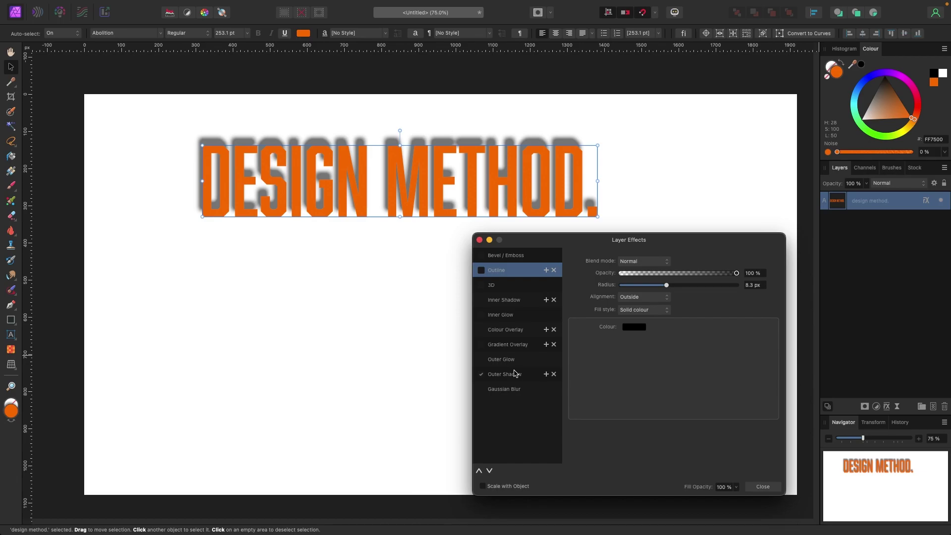
left_click(770, 486)
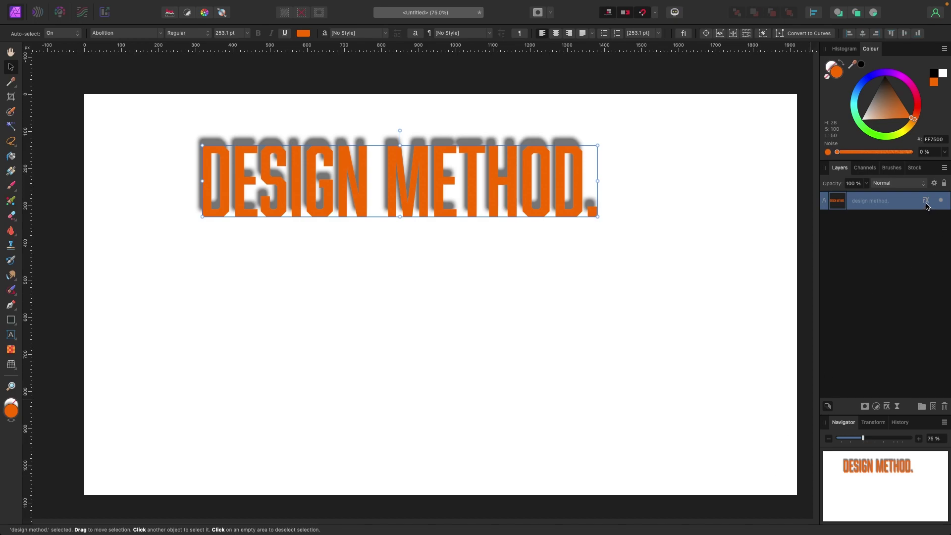
Move the heading down about 74 px and switch off its outer shadow.
left_click_drag(455, 200, 414, 199)
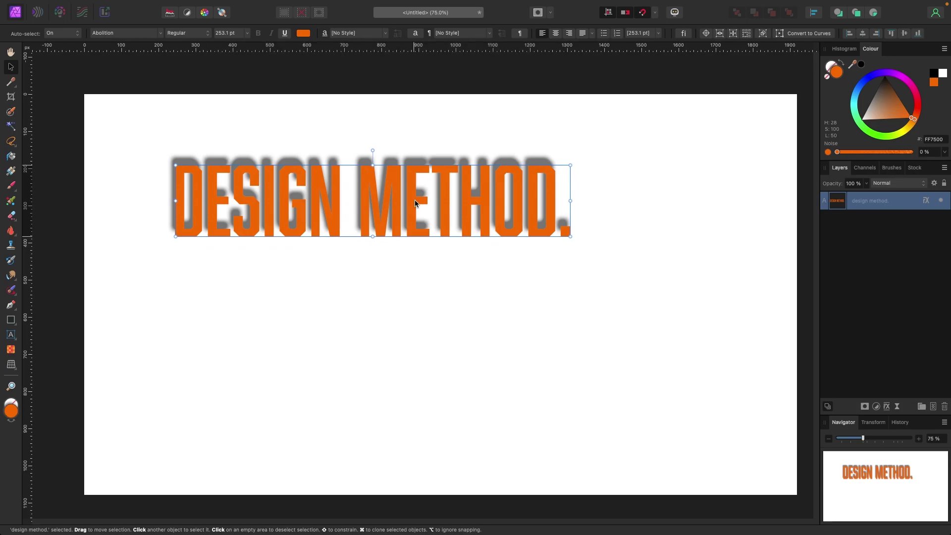
left_click(926, 202)
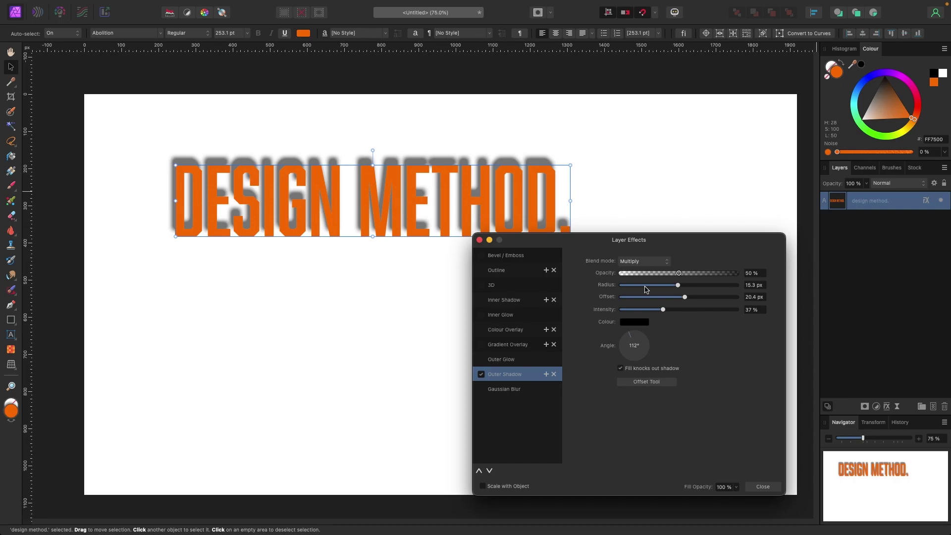
left_click(480, 374)
left_click(763, 486)
Scale the heading to 328.3 pt, trial lower opacities, and nudge it slightly down.
left_click_drag(570, 236, 607, 281)
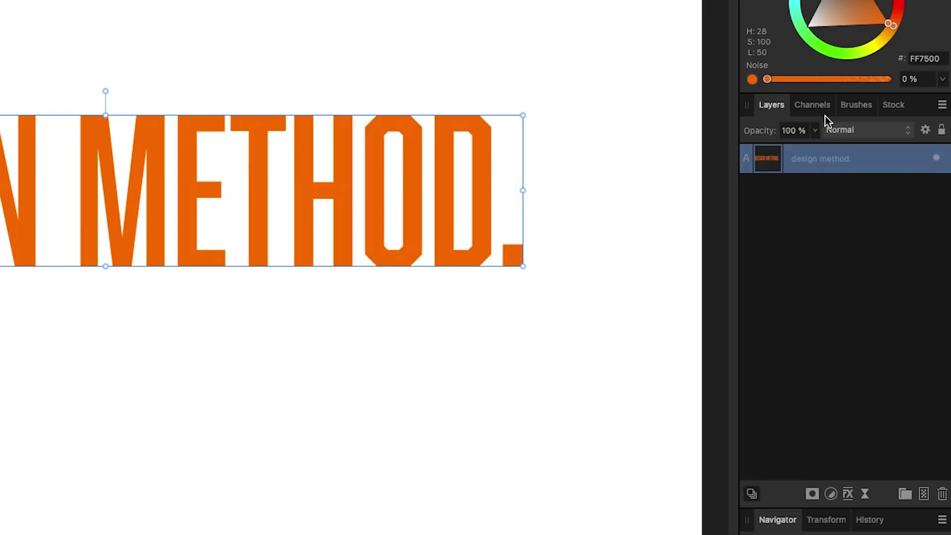
left_click(815, 131)
left_click_drag(813, 146, 747, 152)
left_click_drag(824, 196, 879, 206)
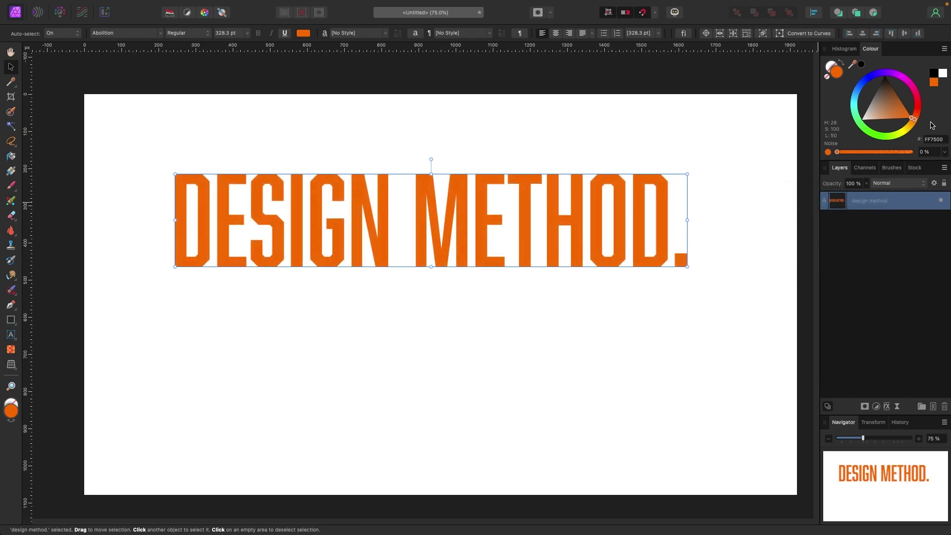
left_click_drag(614, 214, 617, 224)
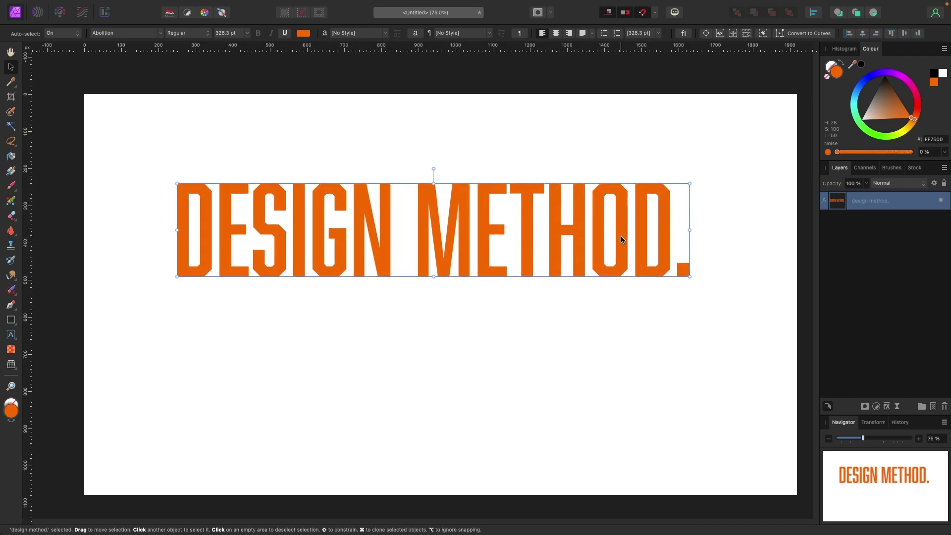
Test opacity and noise on the heading's fill, settling on 1% noise at full opacity.
left_click(827, 152)
mouse_move(899, 152)
left_mouse_down()
mouse_move(861, 152)
mouse_move(911, 152)
left_mouse_up()
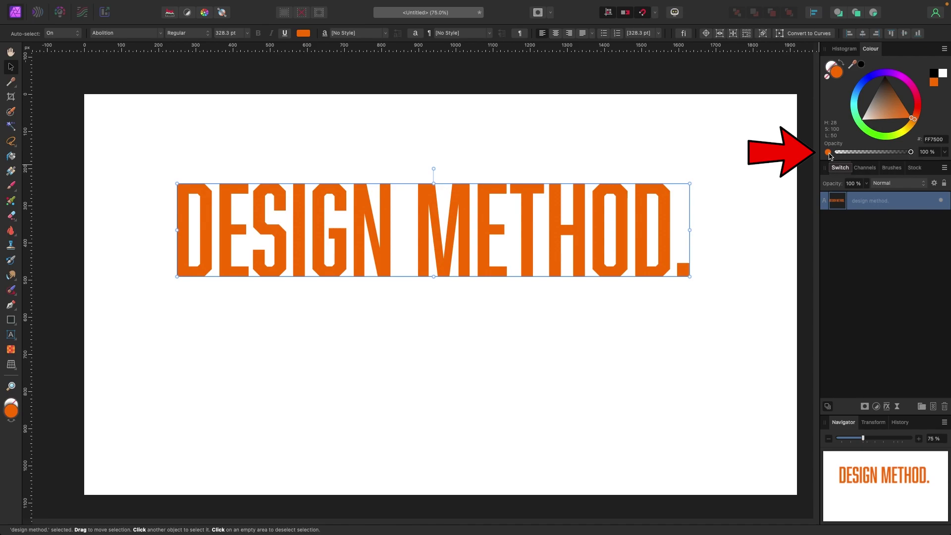
left_click(829, 153)
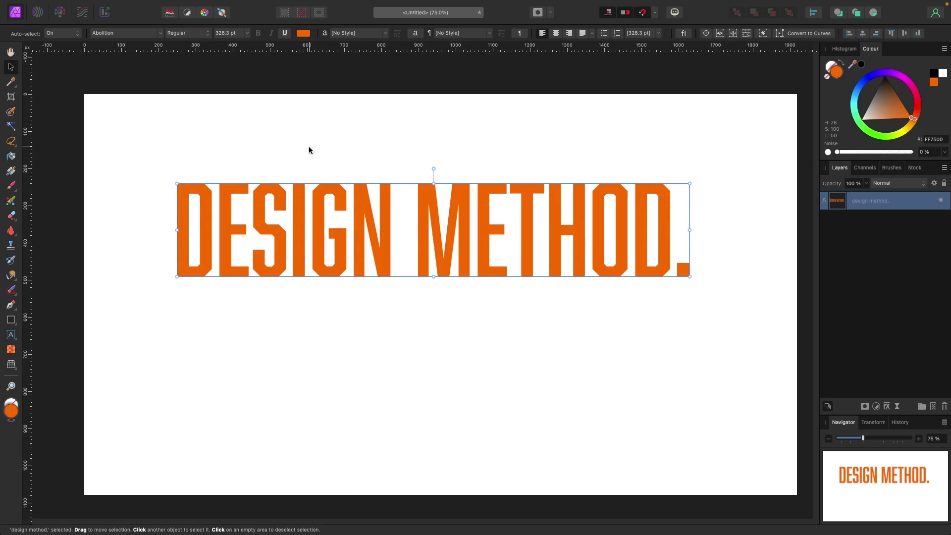
key("super+1")
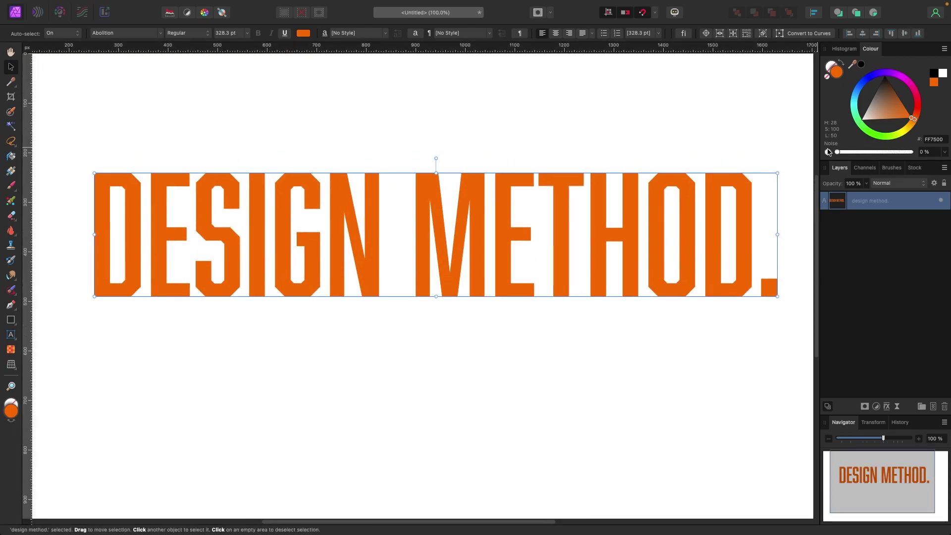
left_click_drag(837, 153, 891, 155)
key("super+2")
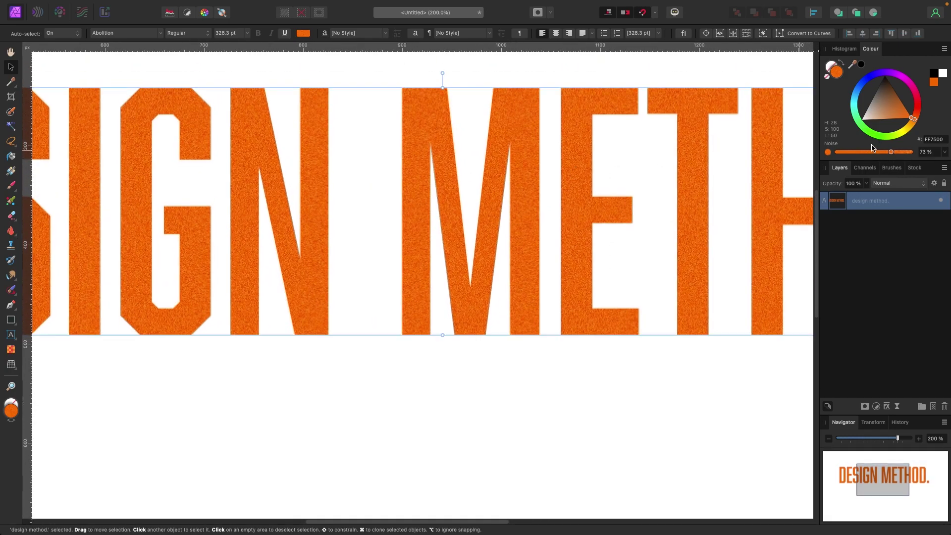
left_click_drag(884, 155, 940, 158)
key("super+1")
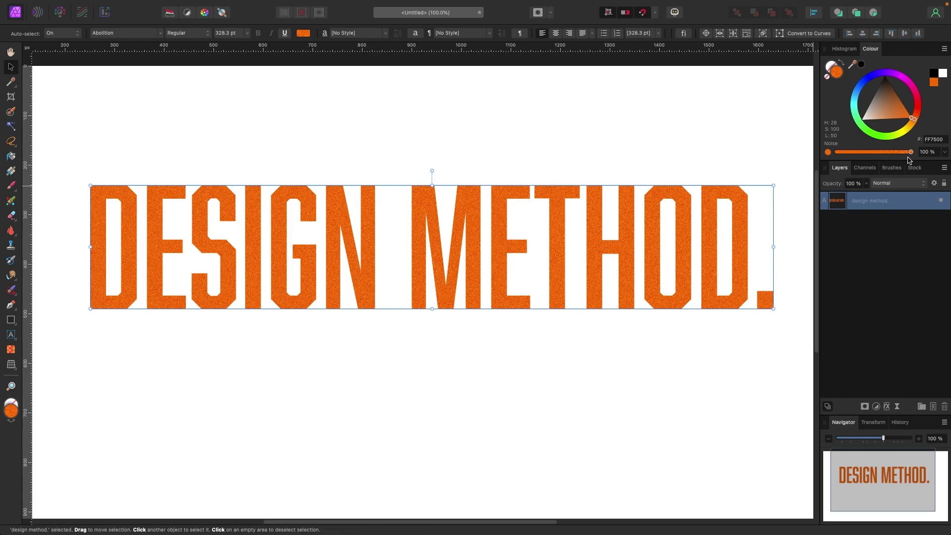
left_click_drag(910, 154, 837, 154)
Move the heading up near the top of the canvas, centred on the page.
key("super+minus")
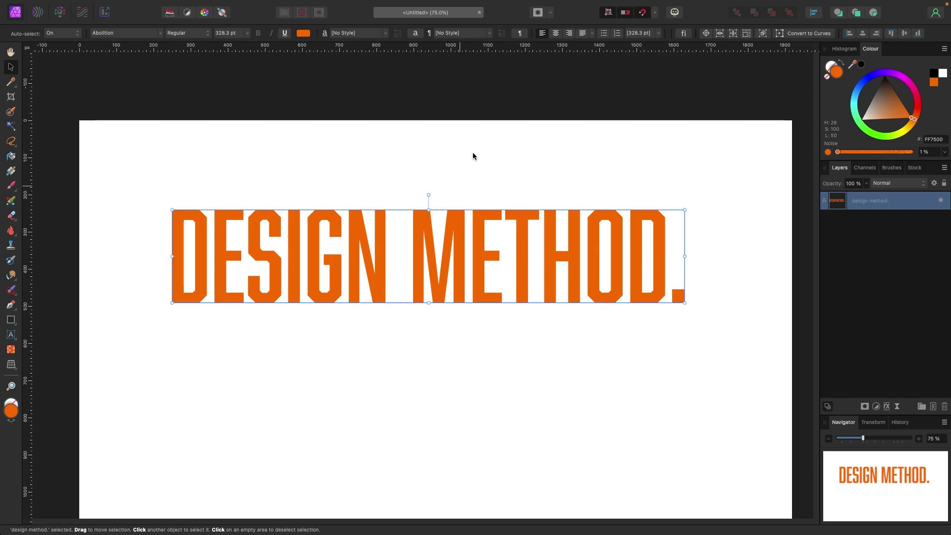
scroll(470, 218, "down", 2)
left_click_drag(487, 212, 490, 168)
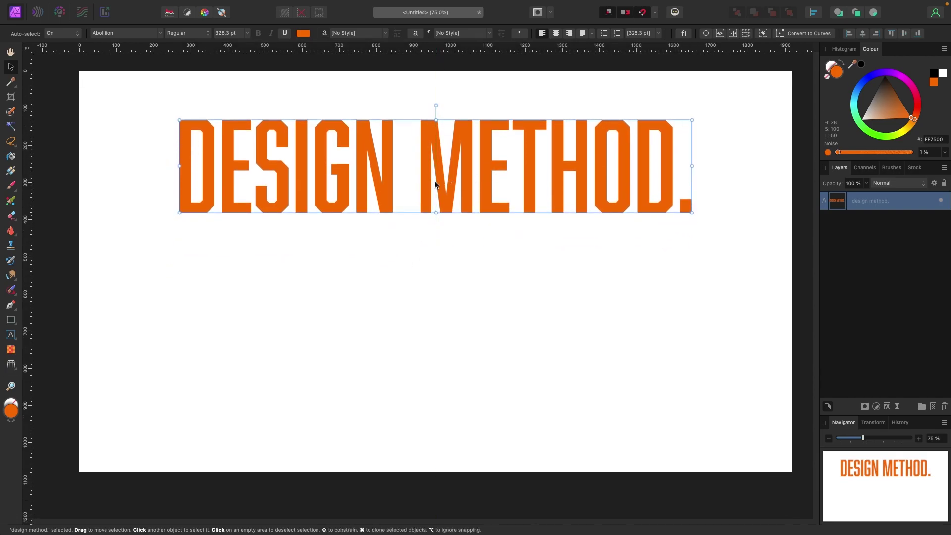
Draw a circle with the Ellipse Tool below the heading.
left_click(136, 151)
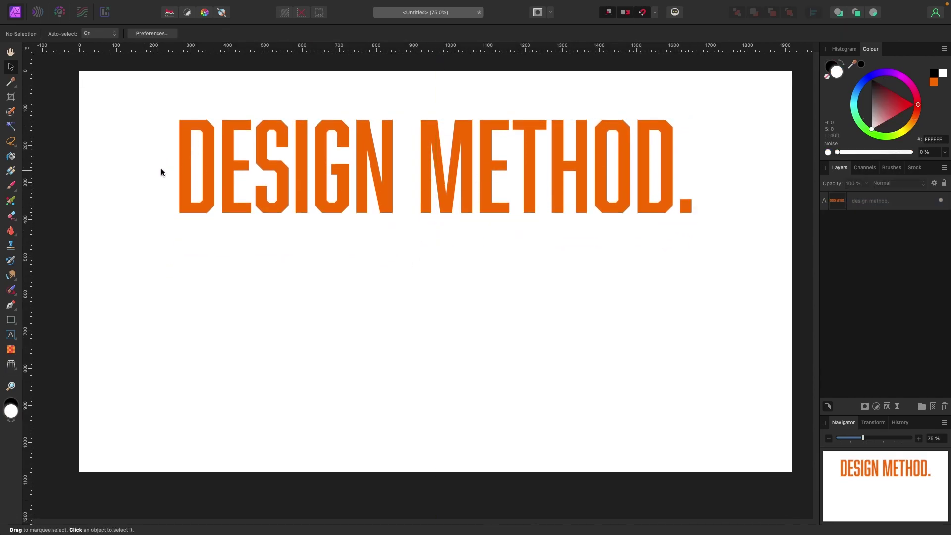
left_click(12, 321)
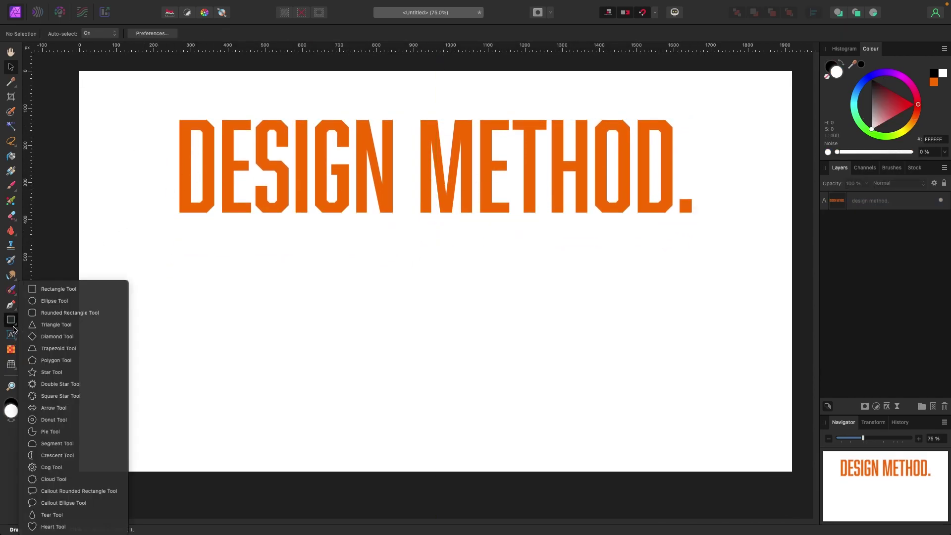
left_click(50, 302)
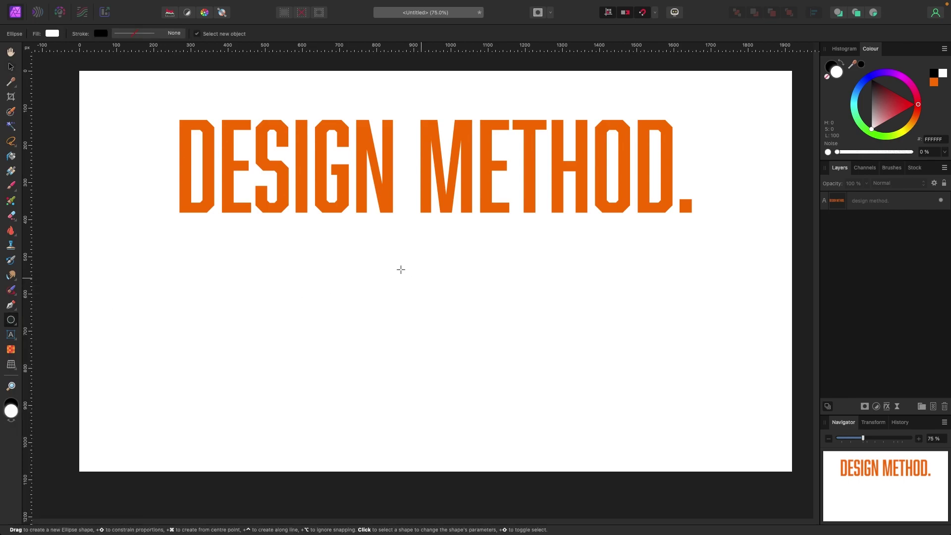
scroll(410, 255, "right", 2)
left_click_drag(367, 249, 619, 358)
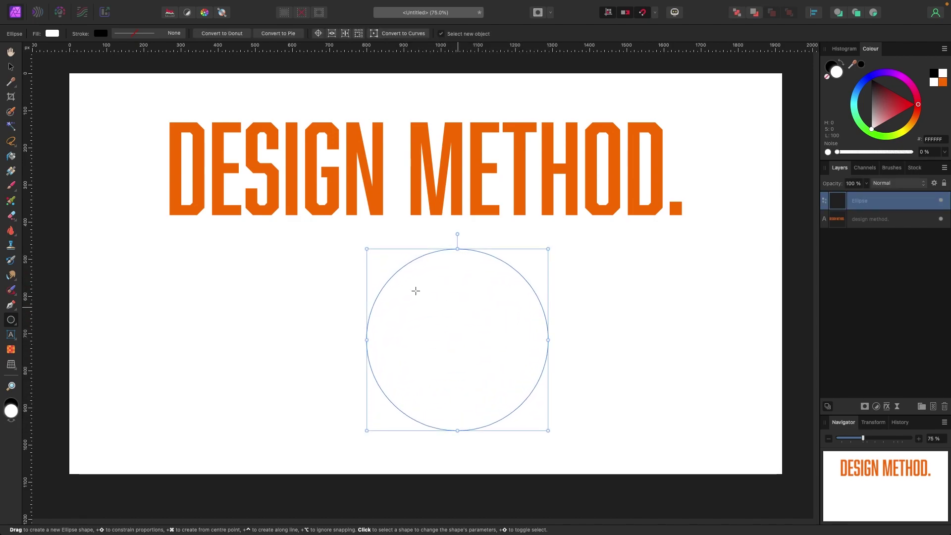
left_click(11, 66)
mouse_move(425, 316)
left_mouse_down()
mouse_move(384, 335)
mouse_move(430, 327)
left_mouse_up()
scroll(518, 333, "left", 2)
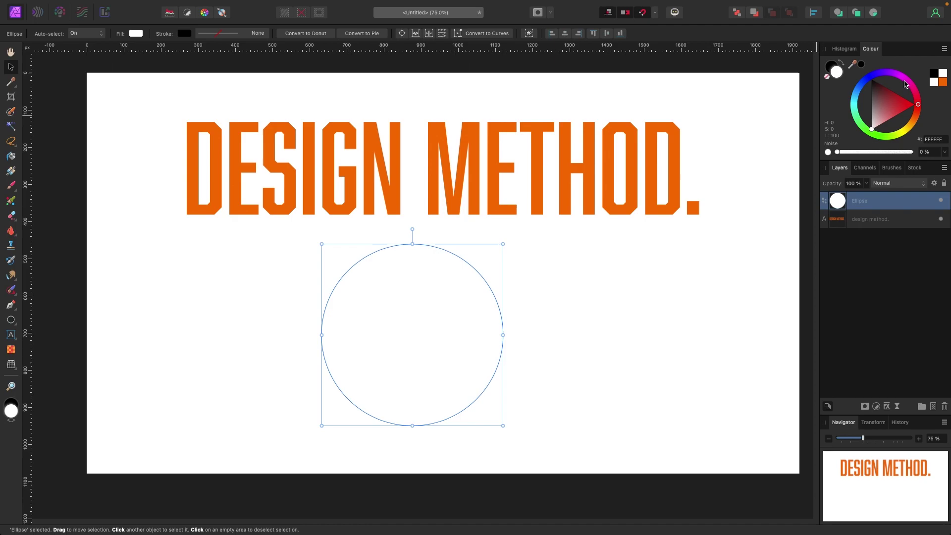
Fill the circle cyan, remove its outline, and centre it under the heading.
mouse_move(862, 95)
left_mouse_down()
mouse_move(859, 87)
mouse_move(855, 99)
left_mouse_up()
left_click_drag(435, 288, 495, 302)
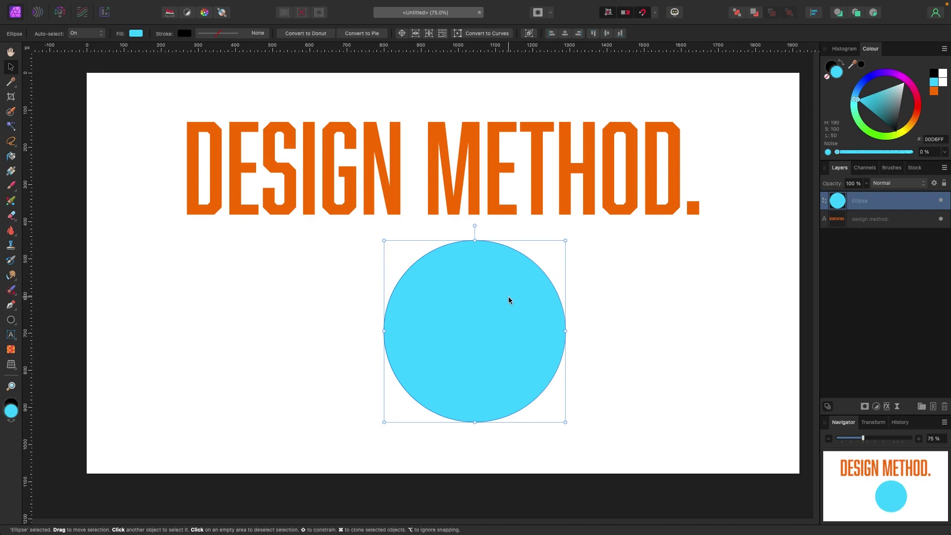
left_click(832, 67)
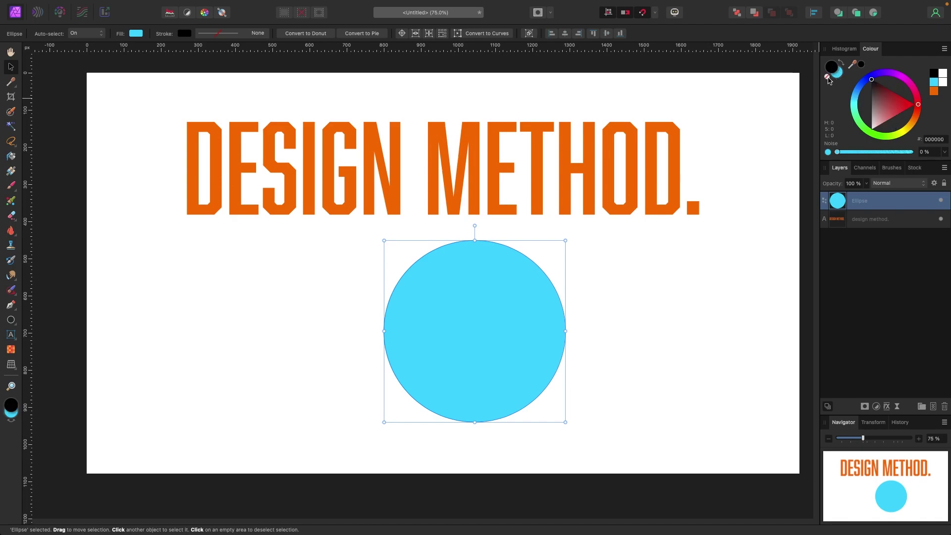
left_click(827, 77)
left_click(609, 279)
left_click_drag(517, 318, 486, 318)
mouse_move(432, 340)
left_mouse_down()
mouse_move(455, 341)
mouse_move(425, 341)
left_mouse_up()
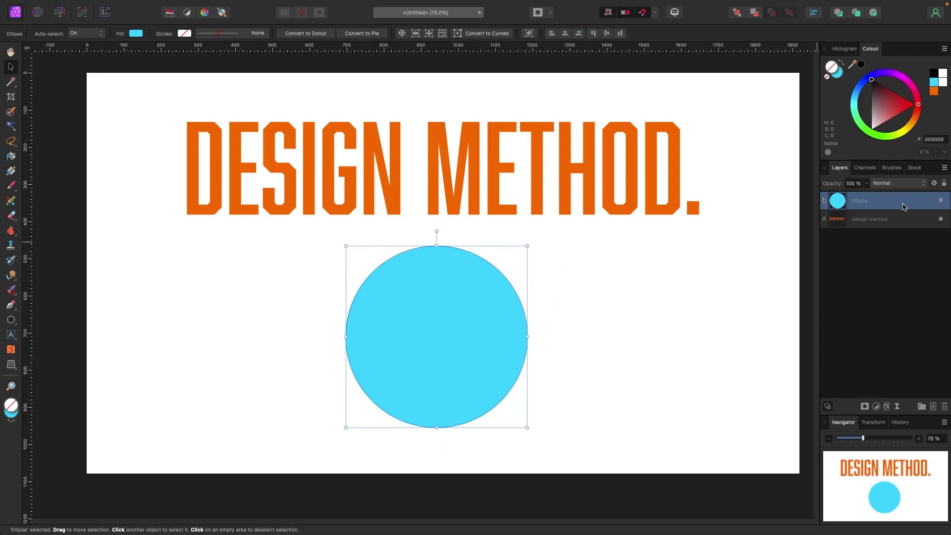
Enable an outer shadow on the circle in Layer Effects.
left_click(886, 406)
left_click_drag(617, 244, 678, 241)
left_click(545, 374)
Set the circle's shadow to about 23 px radius, 12 px offset and 22% intensity.
left_click_drag(717, 287, 766, 299)
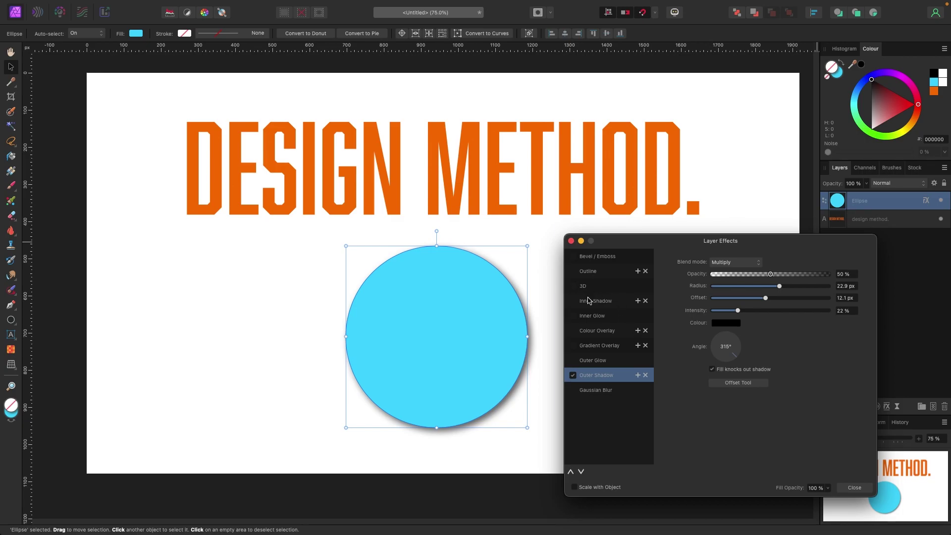
left_click(854, 487)
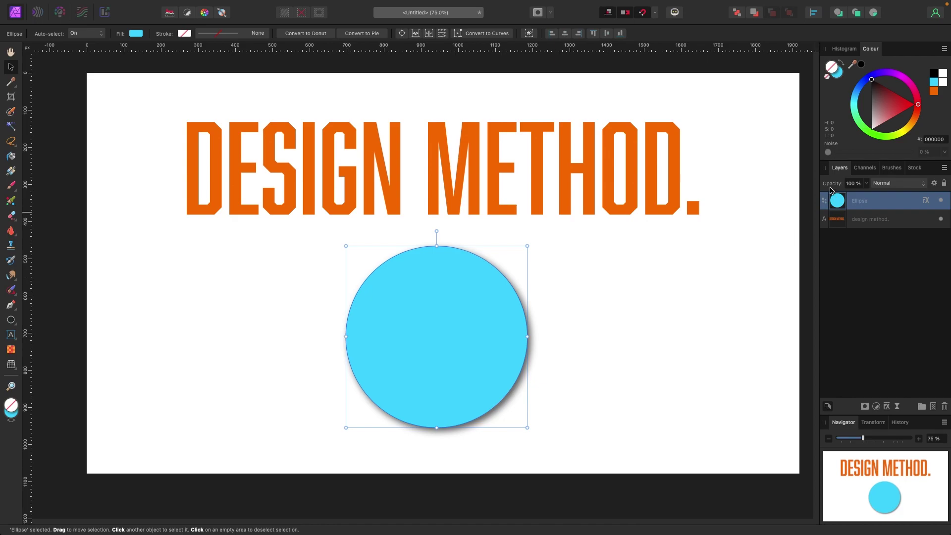
Reselect the circle and, after trying a grey outline, leave it with no stroke.
left_click(876, 219)
left_click(871, 200)
mouse_move(881, 107)
left_mouse_down()
mouse_move(862, 107)
mouse_move(922, 110)
left_mouse_up()
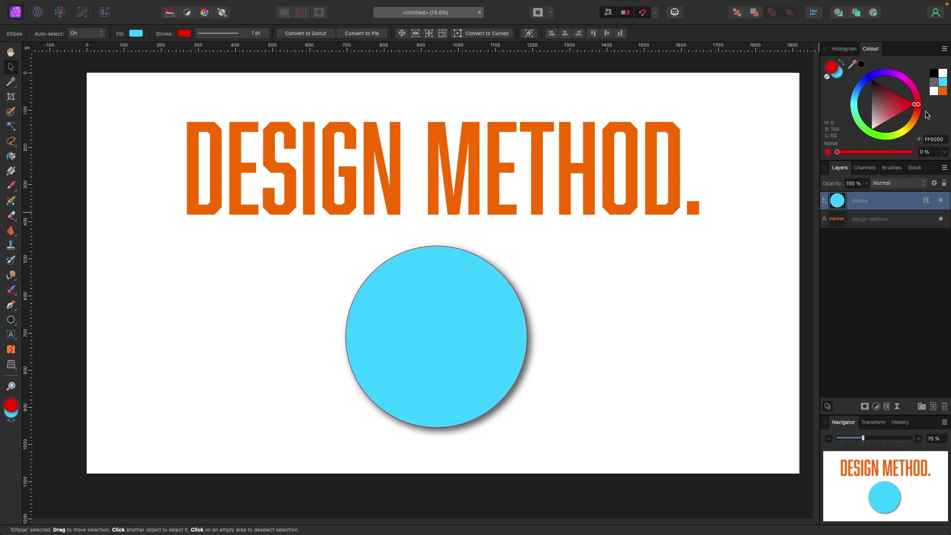
left_click(826, 77)
left_click(838, 75)
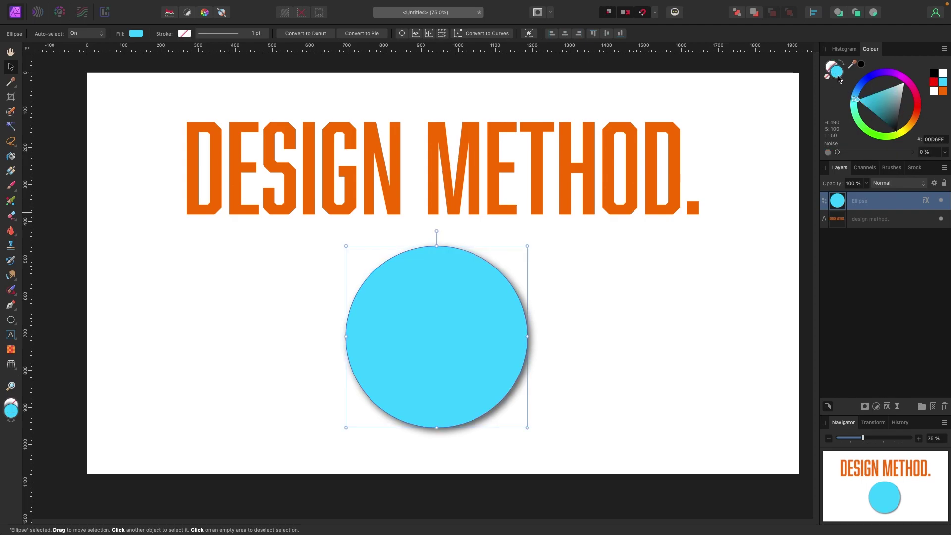
Give the circle's fill about 70% noise, keeping its colour opacity at 100%.
mouse_move(829, 153)
left_mouse_down()
mouse_move(871, 155)
mouse_move(836, 154)
left_mouse_up()
left_click(828, 152)
left_click_drag(895, 156, 915, 156)
left_click(828, 153)
left_click_drag(840, 154, 890, 161)
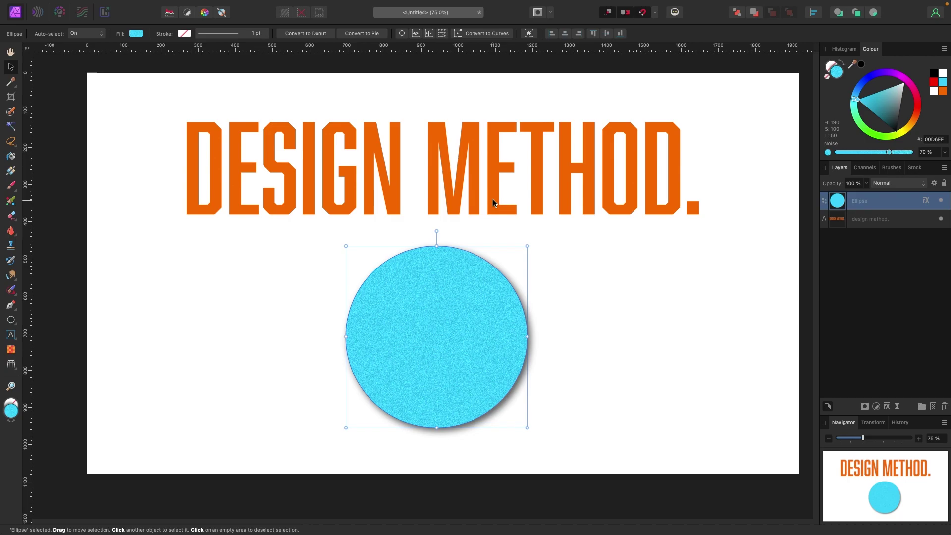
key("super+minus")
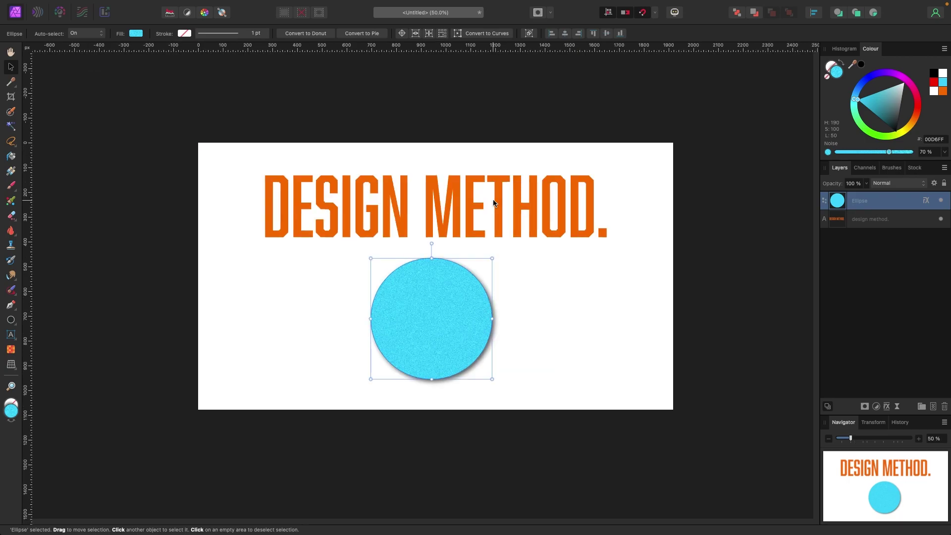
left_click(326, 190)
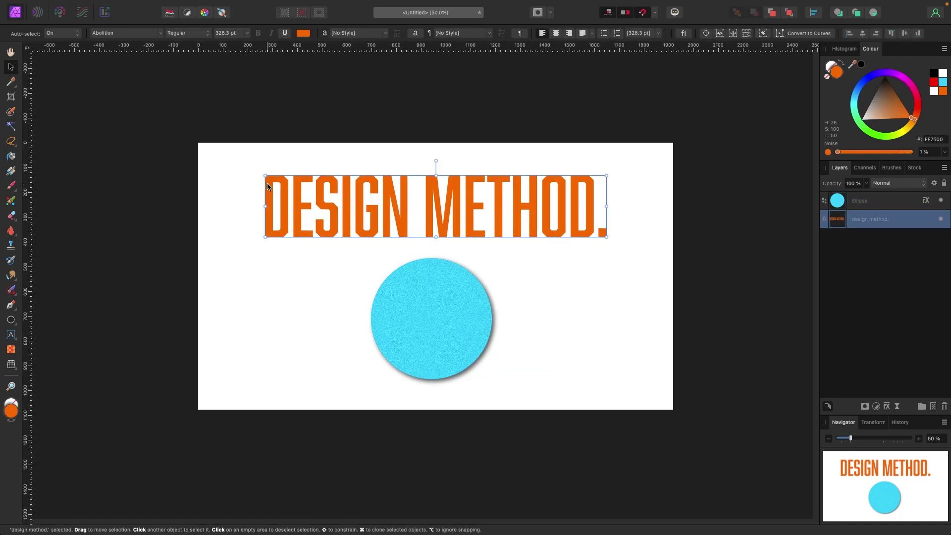